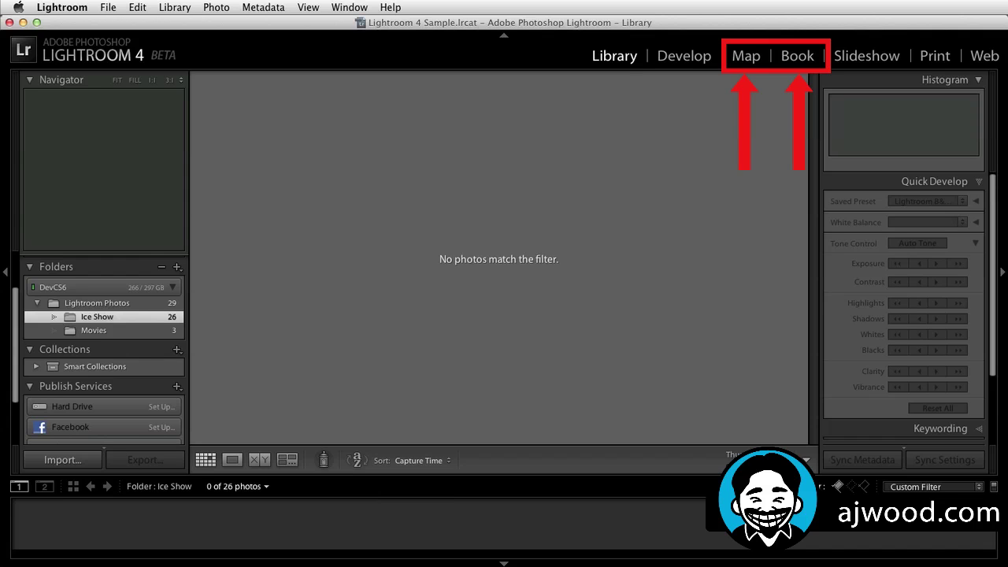
Turn off the photo filter and open the photo preview for the Gaylord Texan pin in the Map module
key("super+l")
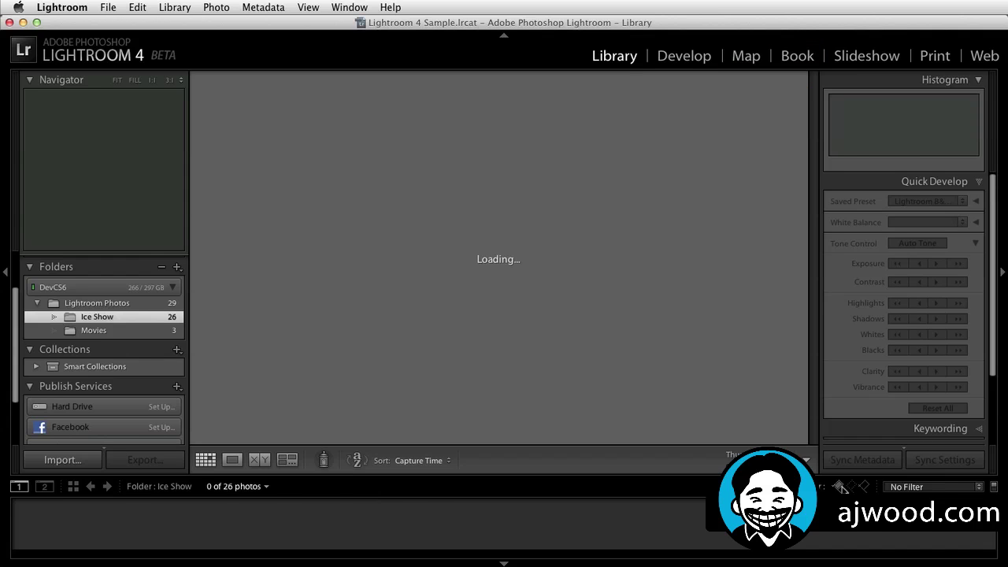
left_click(743, 55)
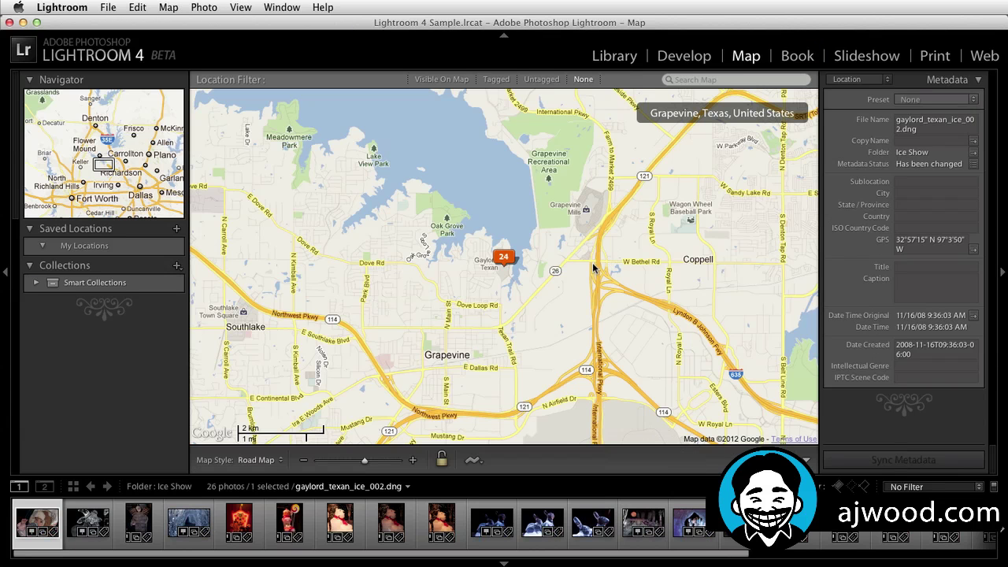
left_click(509, 260)
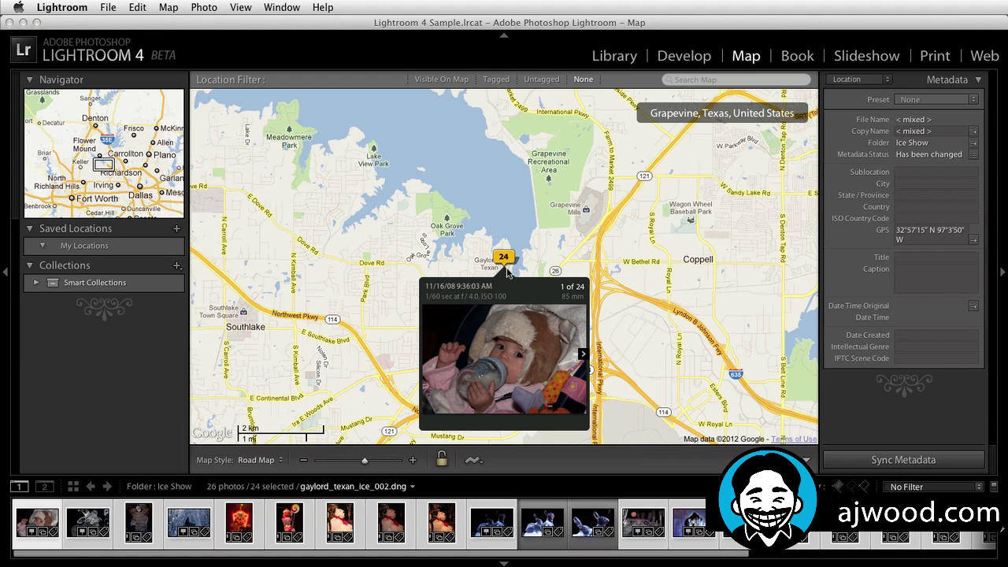
Browse forward through the photos pinned at Gaylord Texan, up to the ninth one
left_click(583, 354)
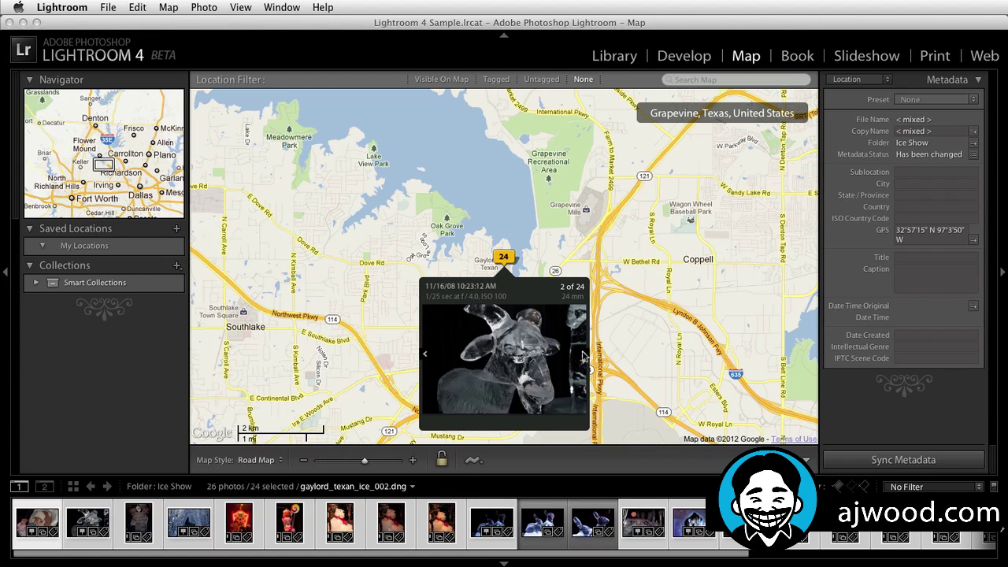
left_click(582, 355)
left_click(582, 354)
left_click(583, 354)
left_click(583, 354)
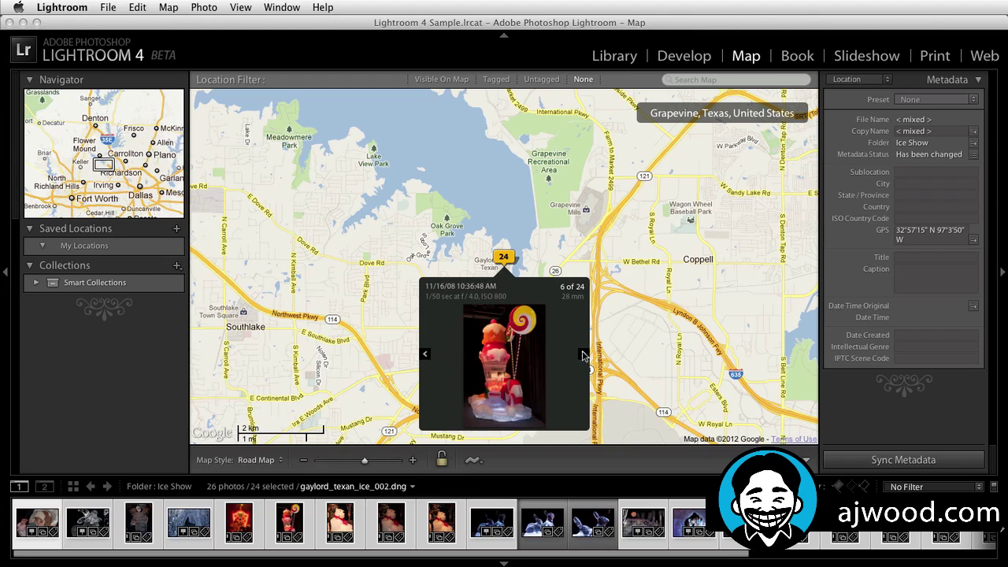
left_click(583, 354)
left_click(583, 355)
left_click(582, 354)
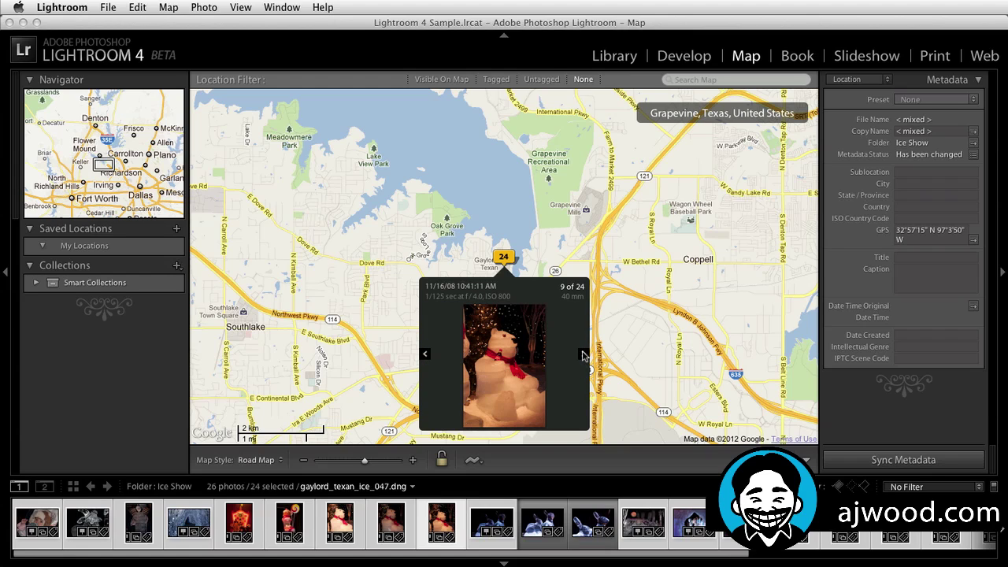
Geotag gaylord_texan_ice_050.dng by placing it on the map just northwest of the Grapevine label
left_click(590, 521)
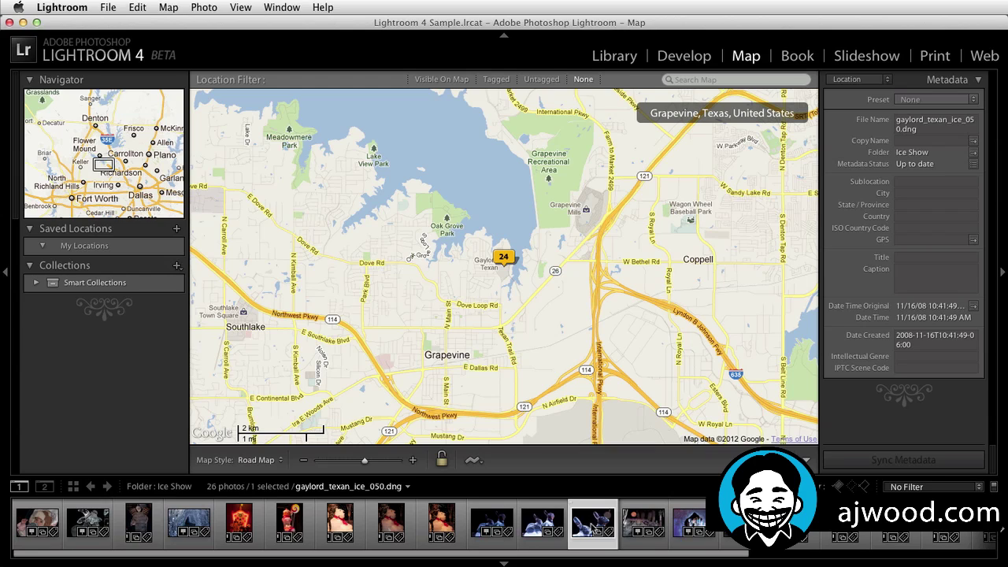
left_click_drag(592, 524, 413, 311)
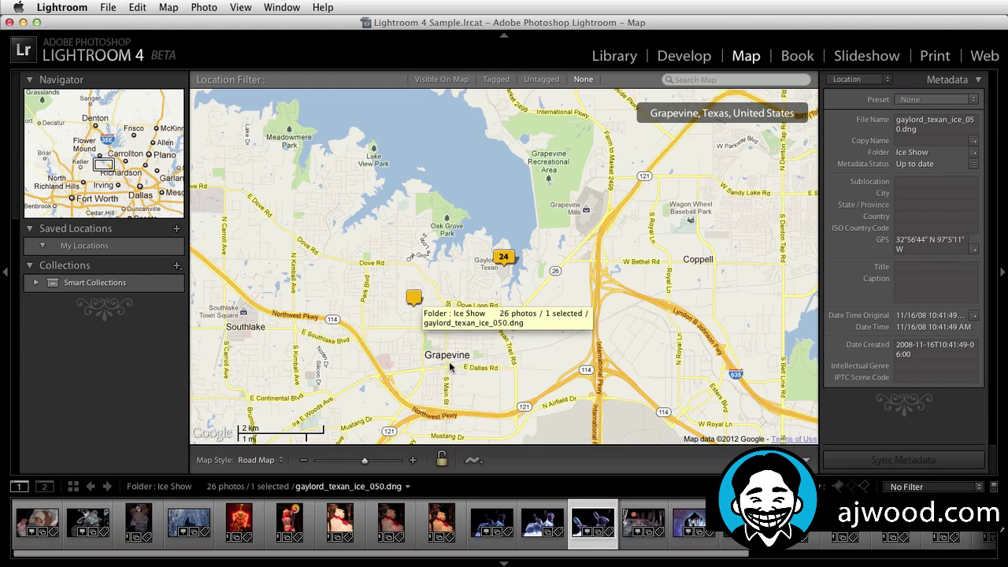
left_click(717, 79)
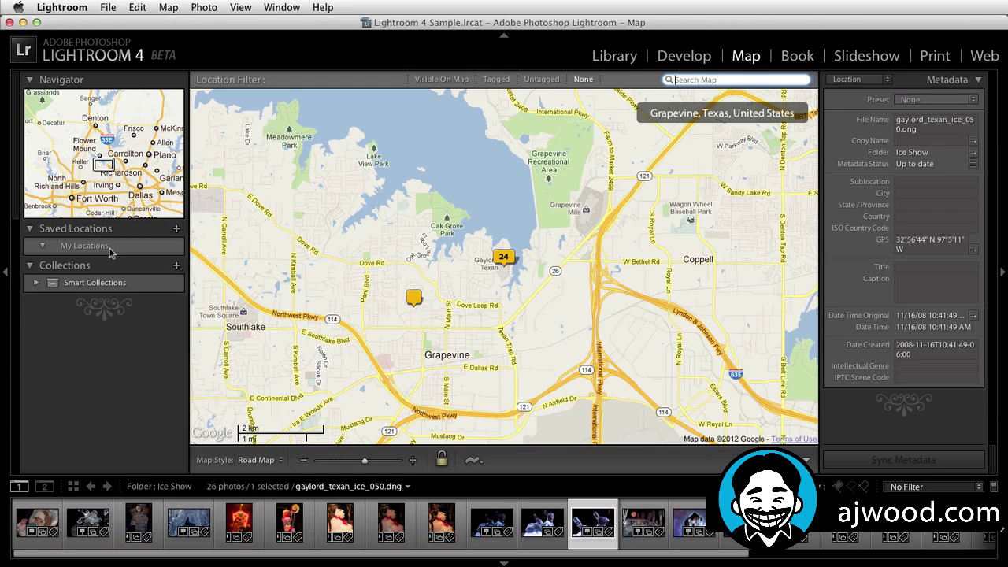
Switch to the Book module and clear the current page layout
left_click(793, 60)
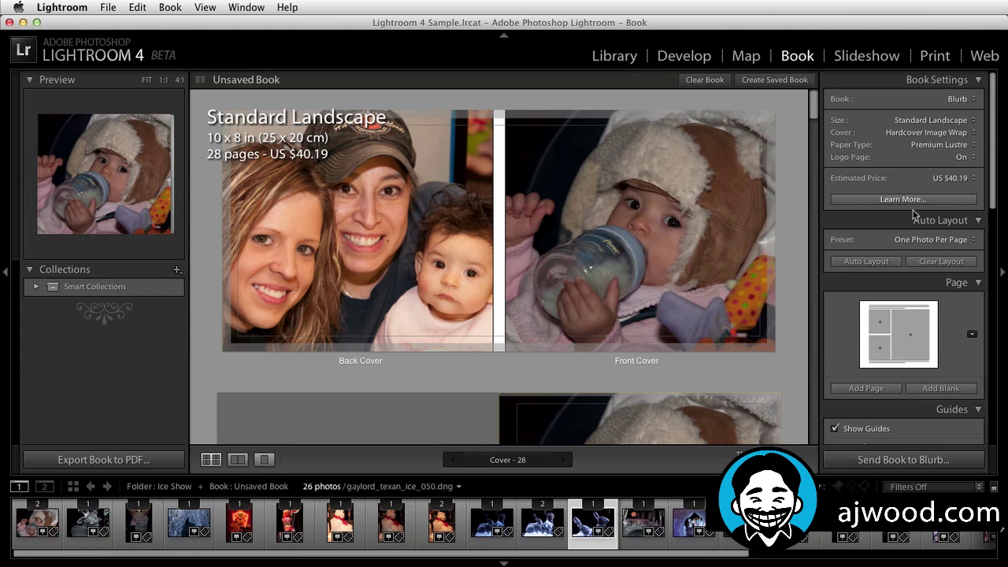
left_click(926, 259)
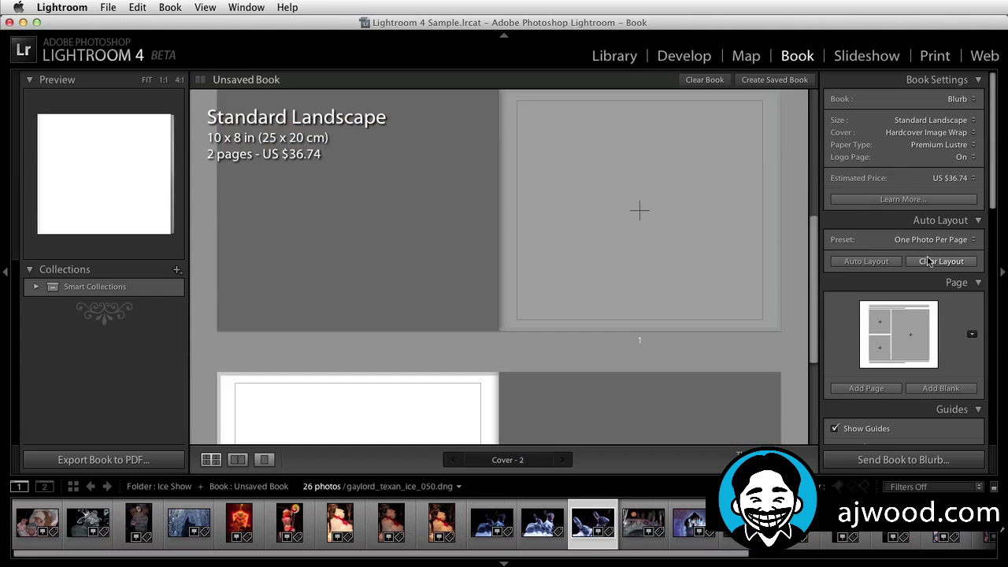
key("super+e")
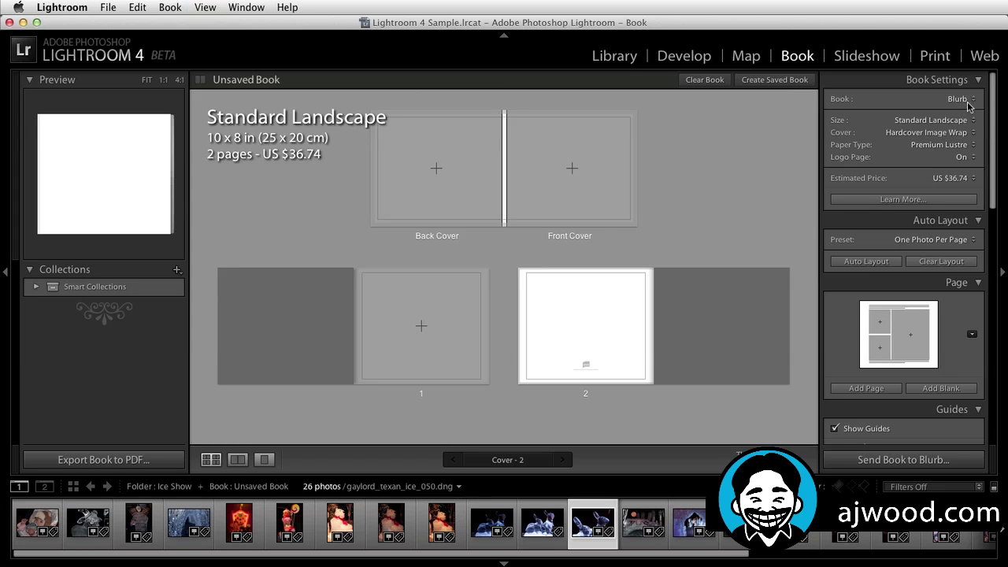
Review the available book type, size, cover and paper type options in the book settings
left_click(960, 99)
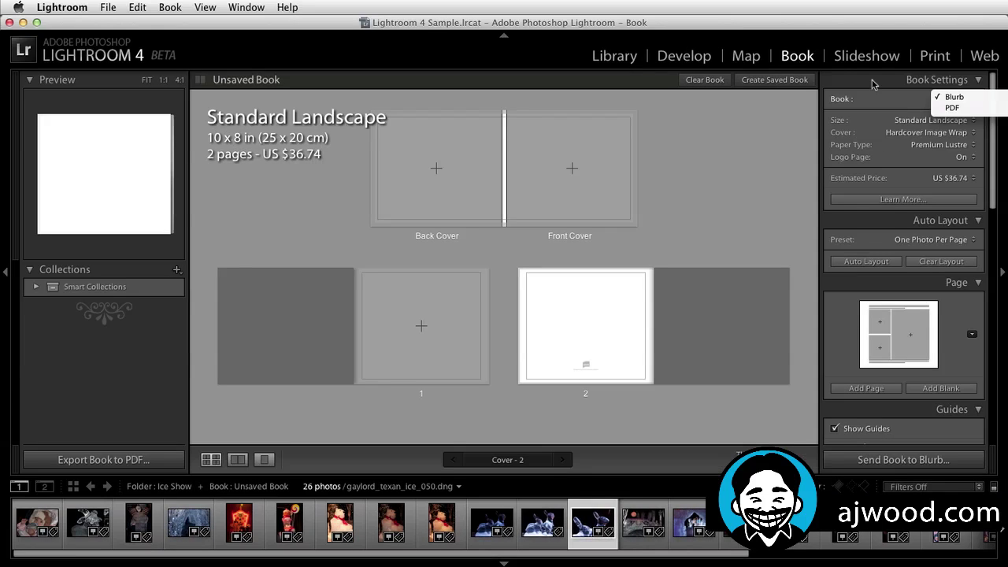
left_click(572, 97)
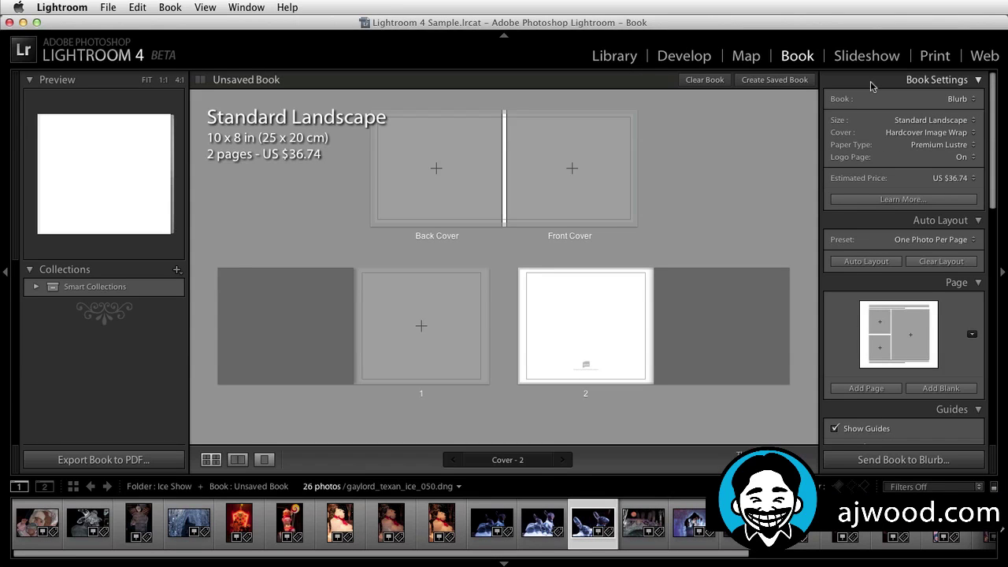
left_click(937, 123)
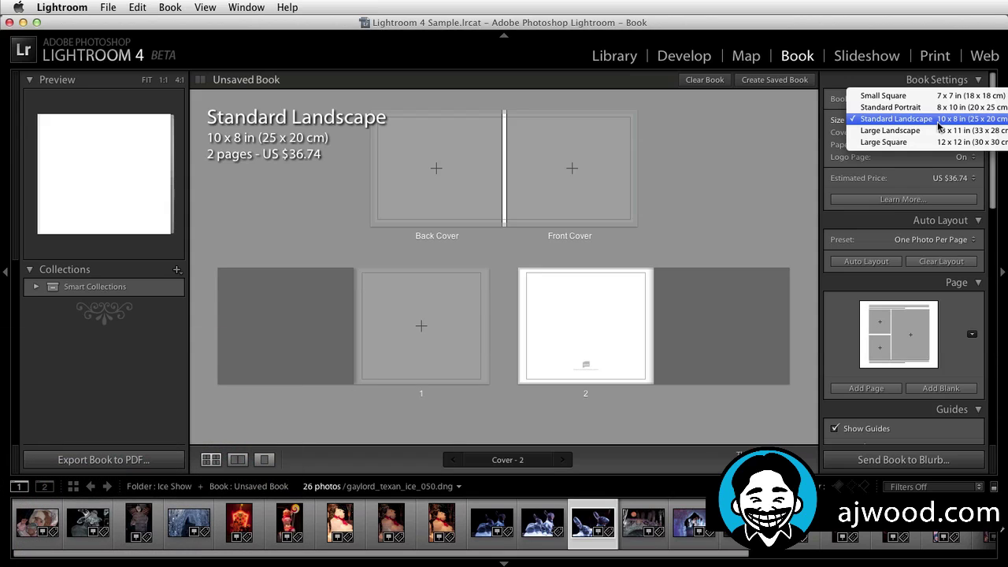
left_click(847, 148)
left_click(900, 132)
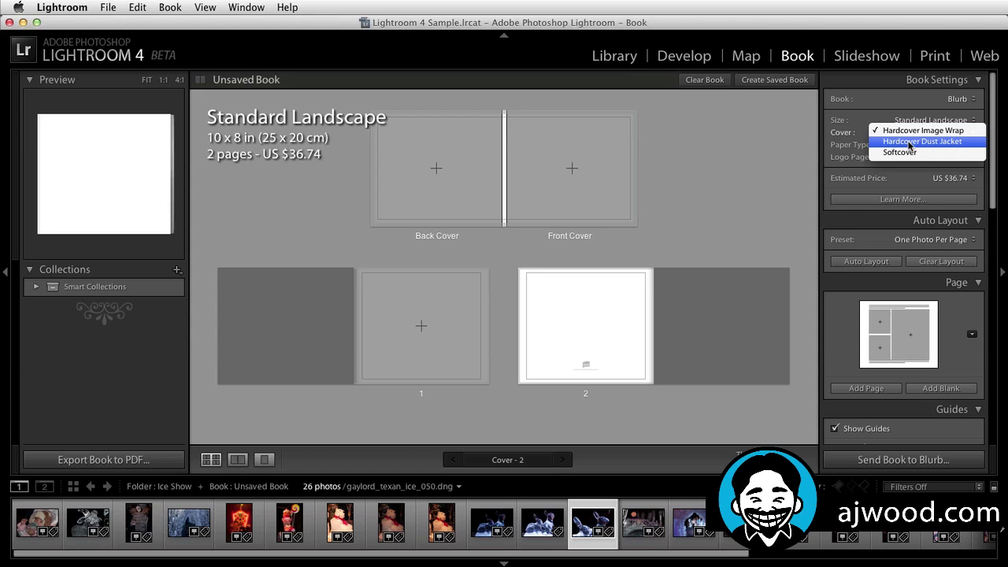
left_click(905, 131)
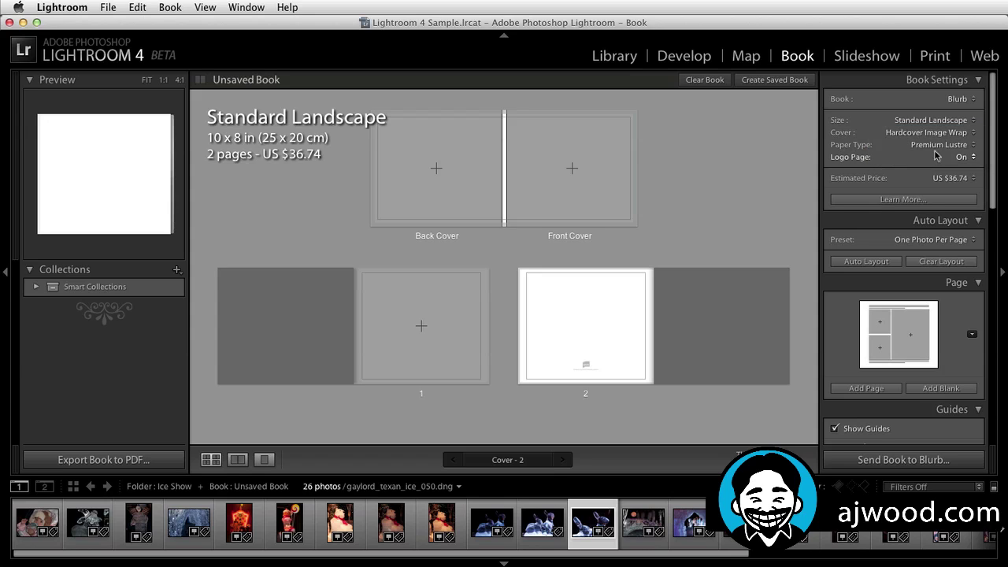
left_click(942, 146)
left_click(870, 152)
Fill the book automatically using the One Photo Per Page layout preset
left_click(949, 240)
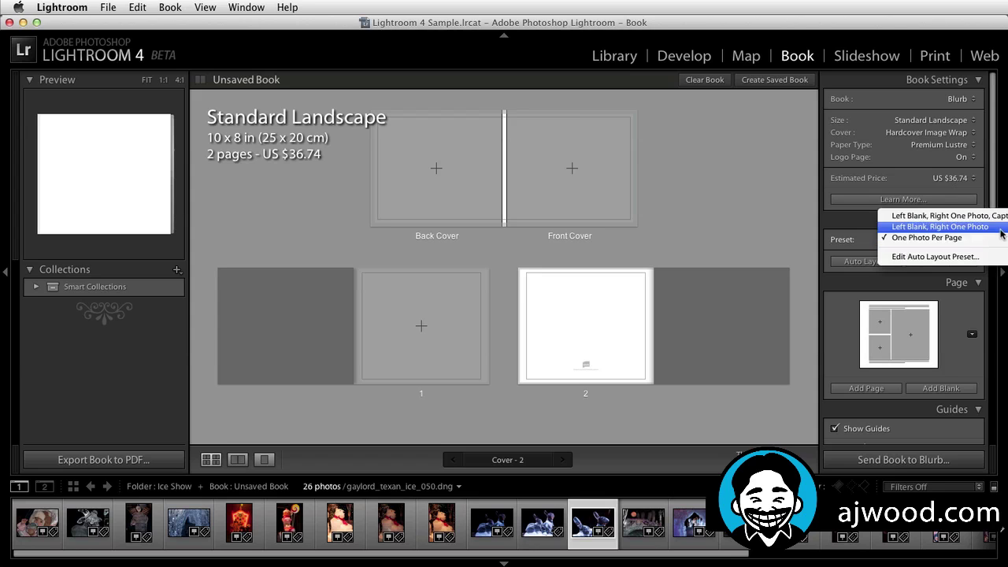
left_click(886, 238)
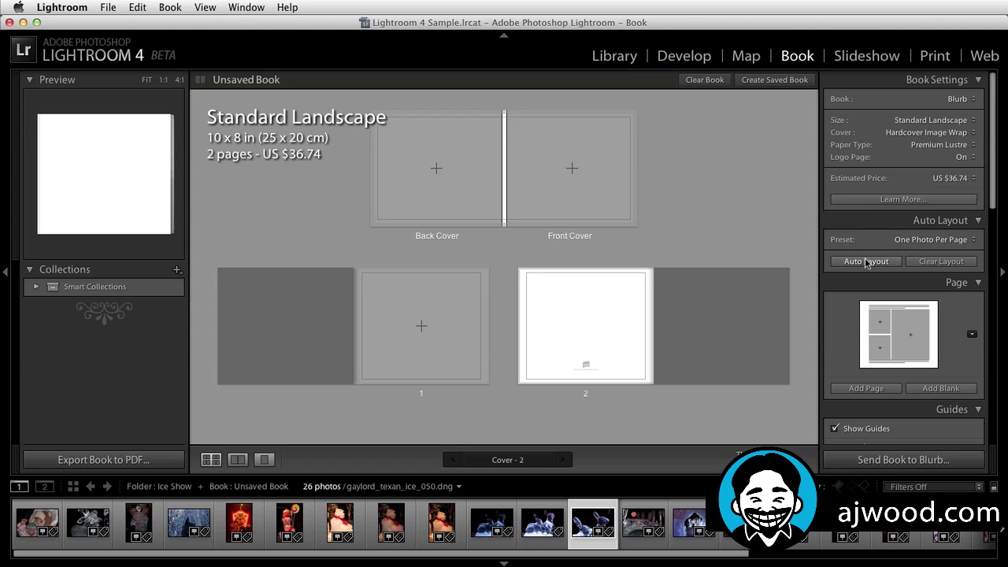
left_click(866, 261)
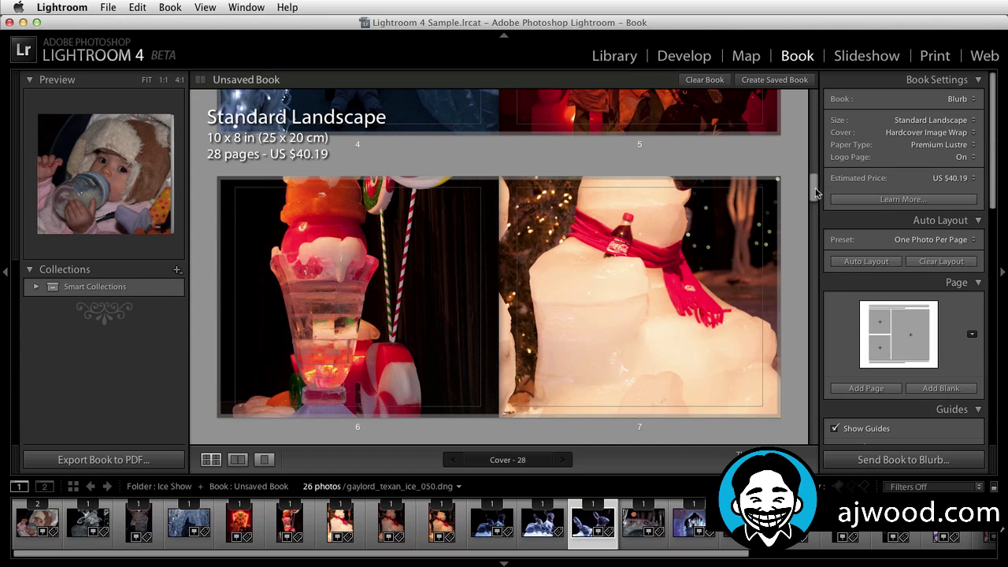
Reposition the photo on page 3 to bring the angel's head into the frame, and set its zoom to 59%
left_click_drag(816, 193, 816, 154)
left_click(649, 268)
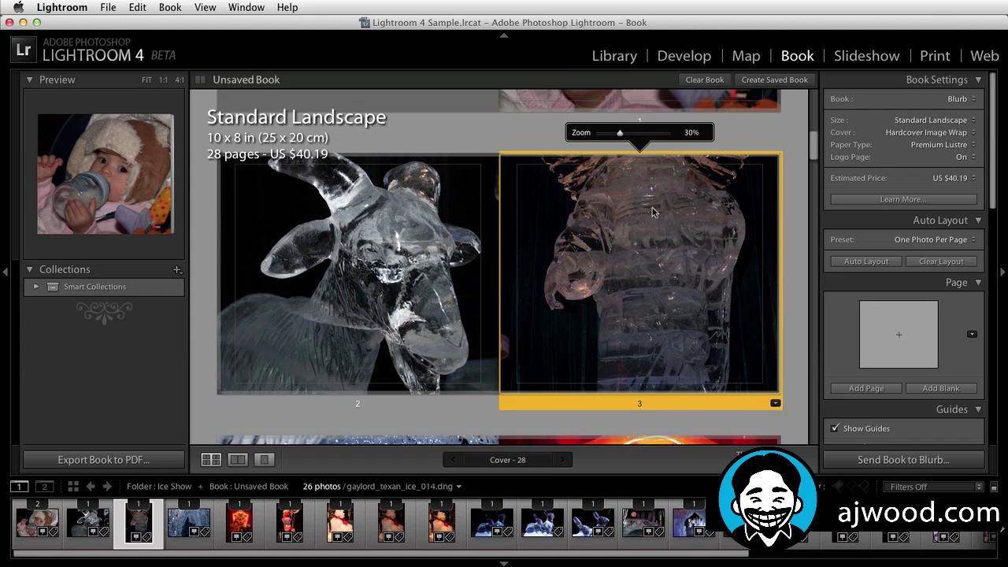
left_click_drag(652, 211, 642, 294)
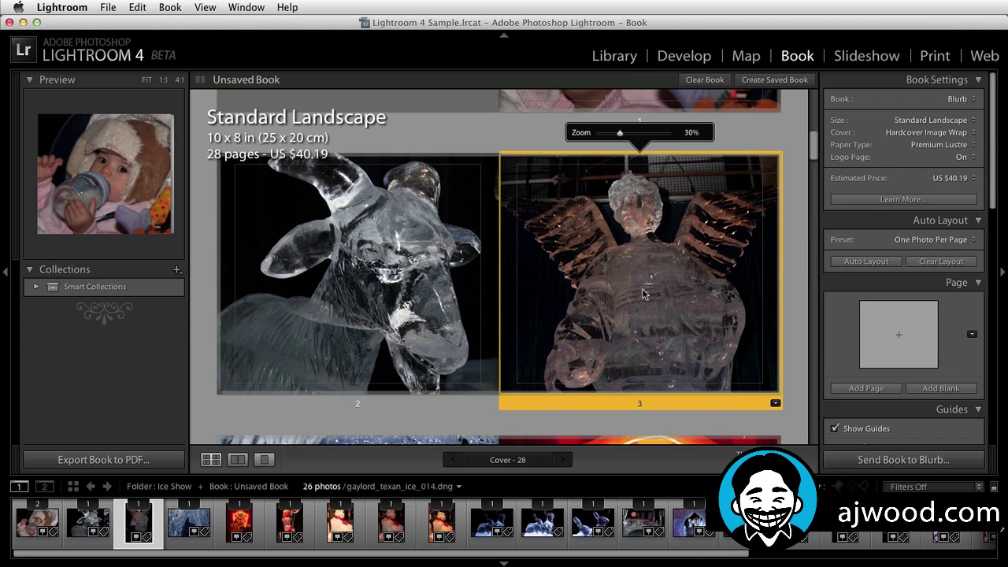
left_click_drag(619, 132, 639, 140)
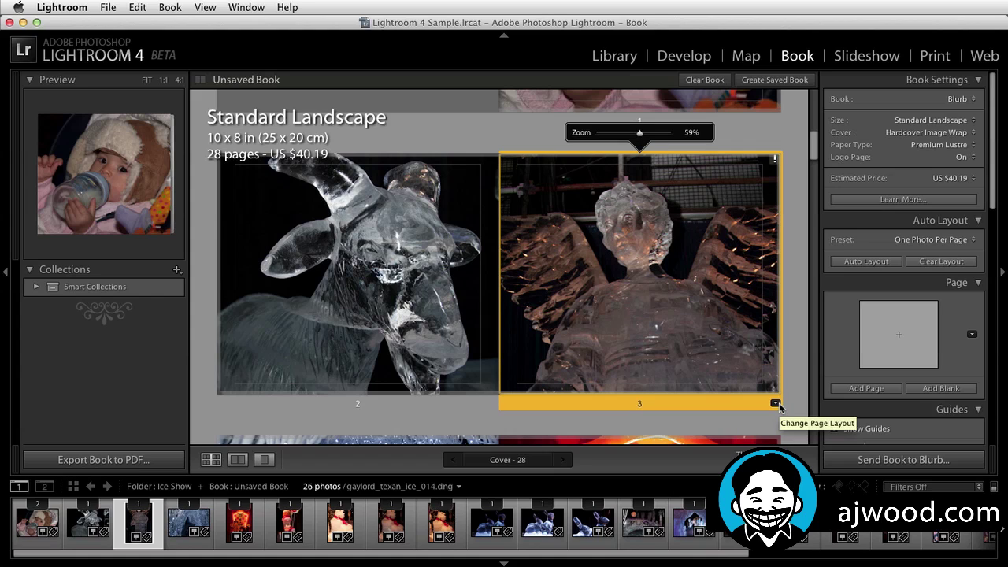
Change page 1 to a 3 Photos layout with three photo cells and a text block in the lower-right corner
left_click(748, 100)
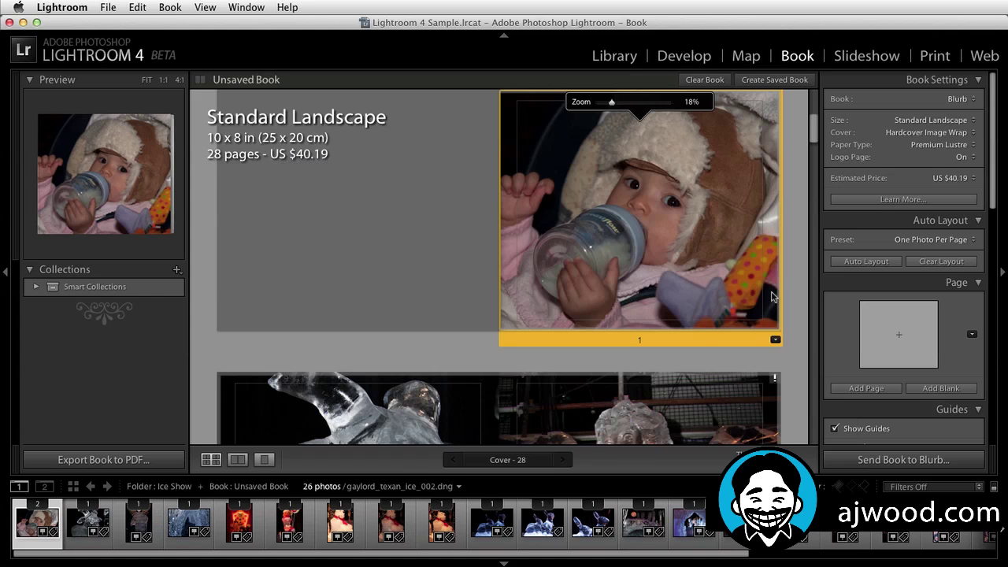
left_click(774, 339)
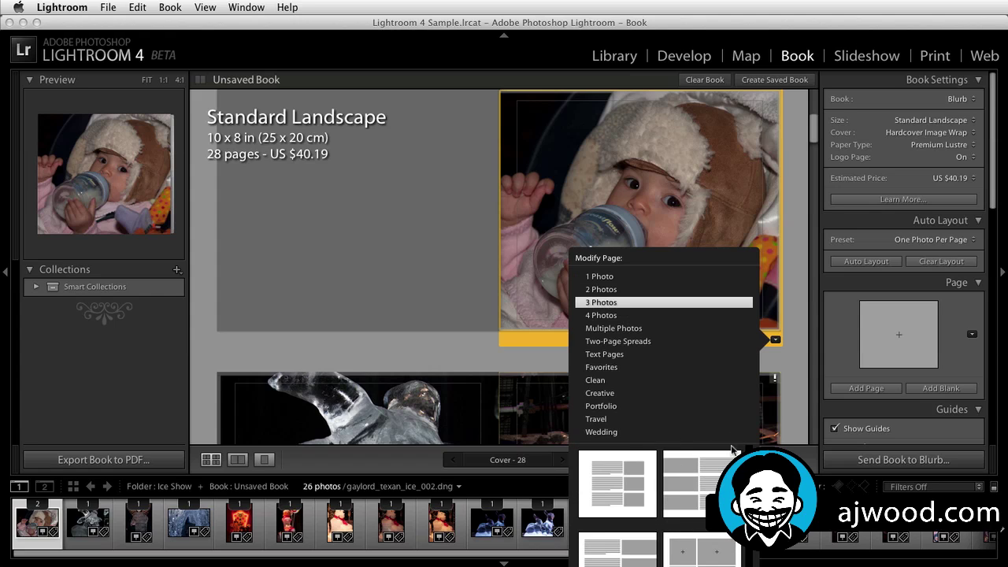
left_click(688, 549)
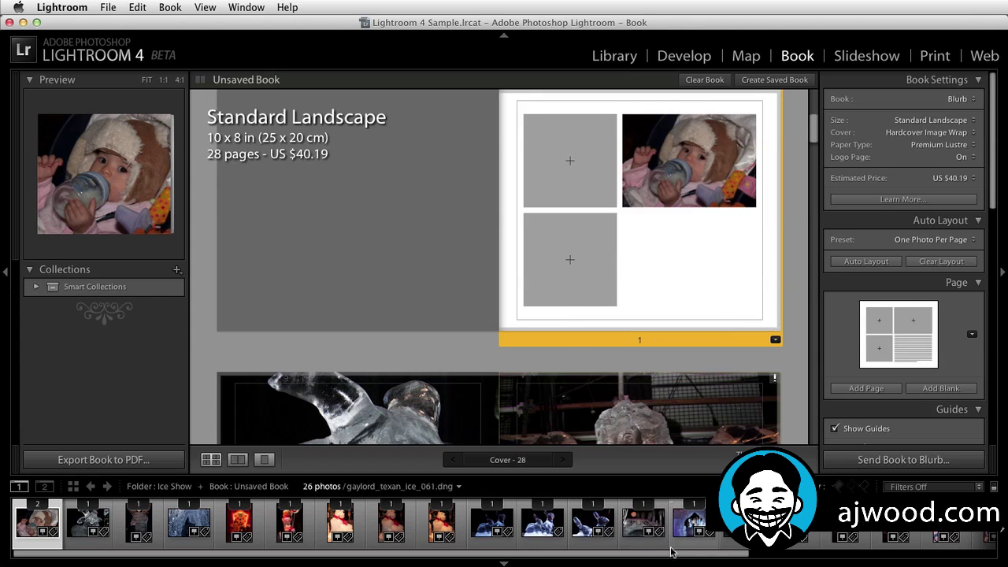
Place the orange-moon ice bridge photo in page 1's upper-left cell and gaylord_texan_ice_049.dng in its lower-left cell
left_click_drag(639, 541, 583, 165)
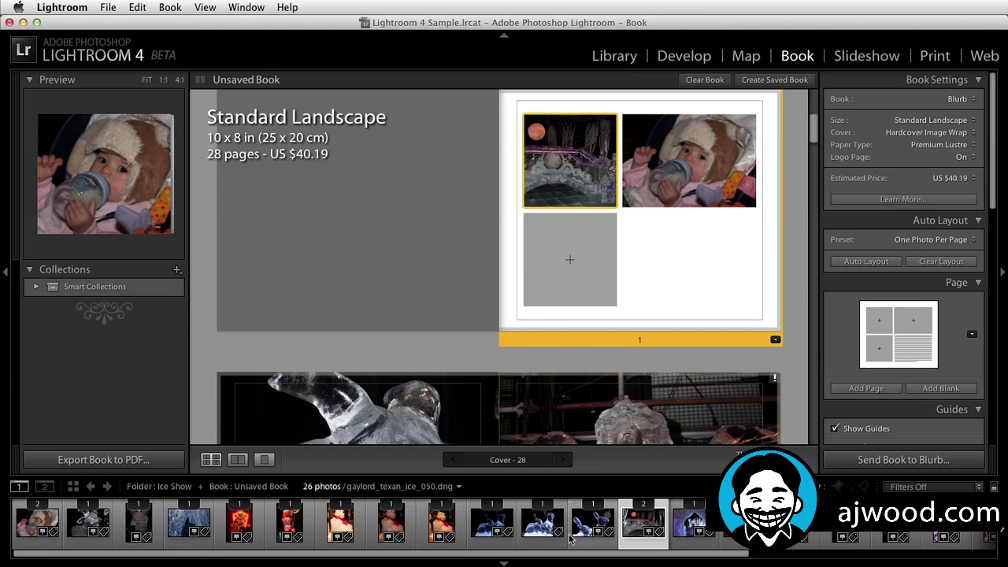
left_click_drag(543, 523, 559, 240)
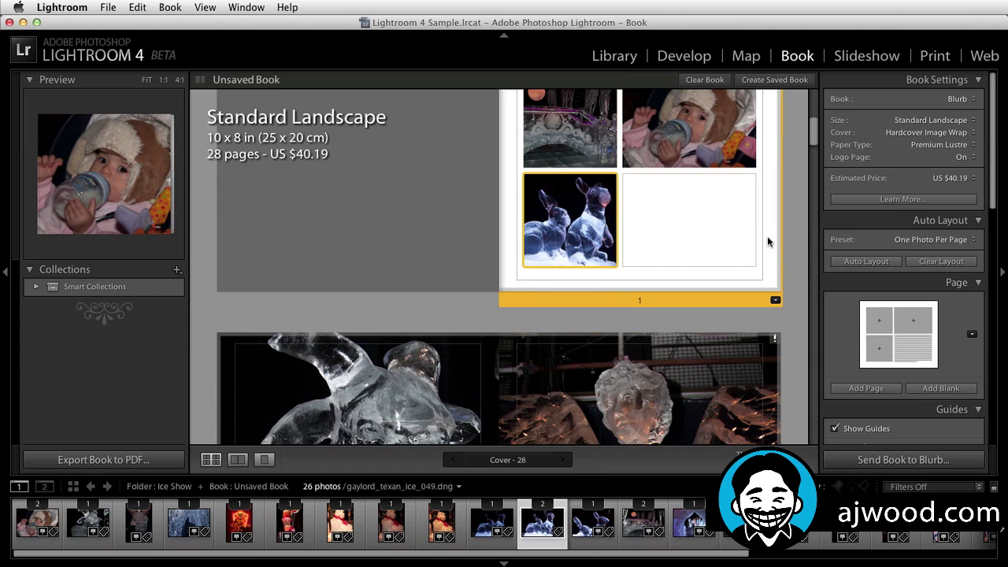
scroll(814, 142, "up", 2)
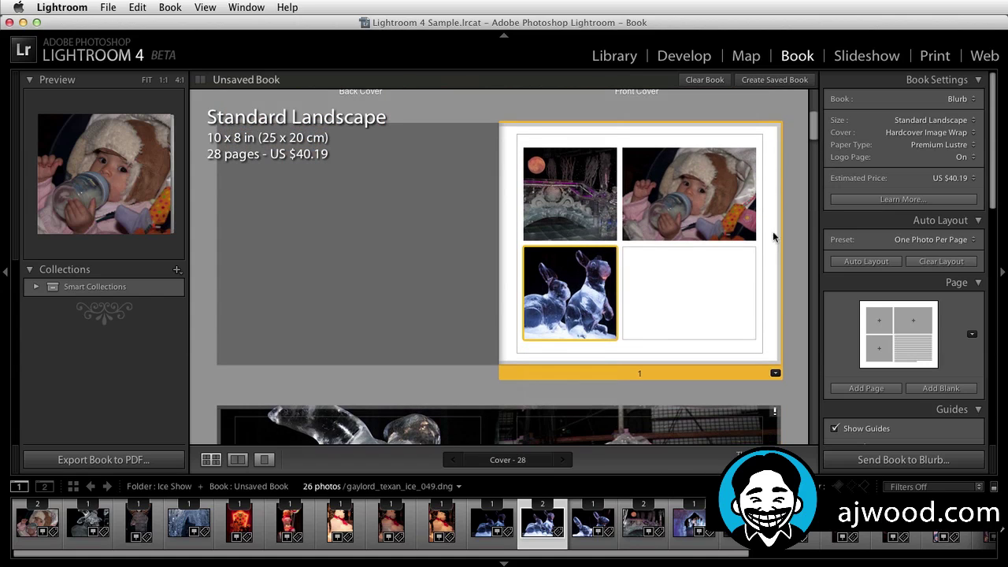
Enter "This is some text." in the empty text cell on page 1
left_click(651, 270)
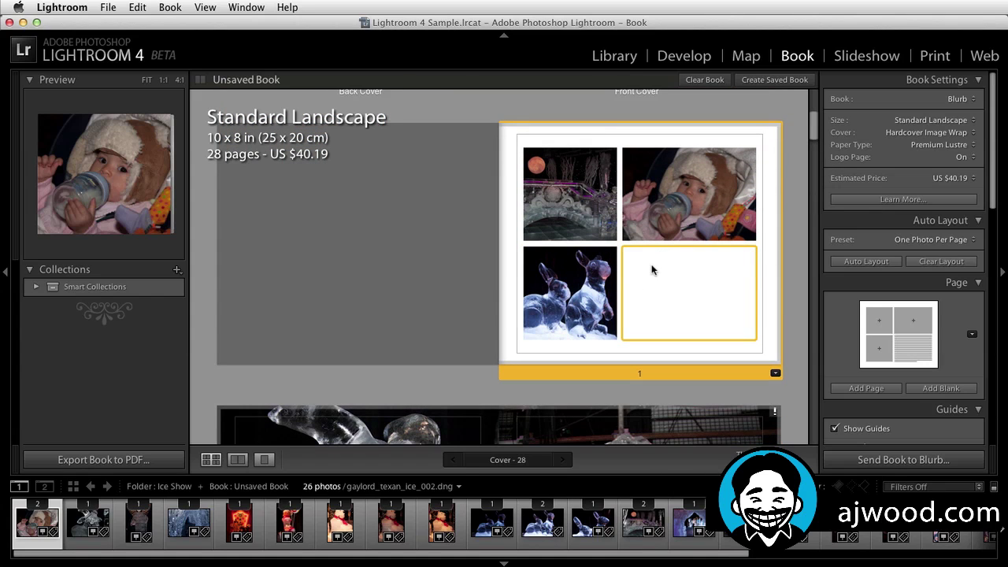
type("This is some text.")
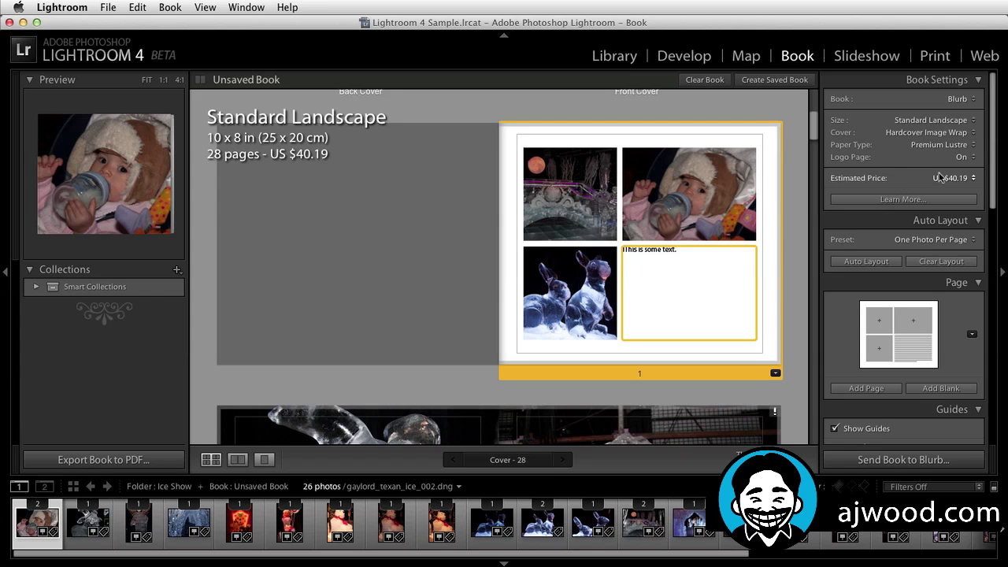
scroll(993, 148, "down", 2)
mouse_move(994, 148)
left_mouse_down()
mouse_move(986, 339)
mouse_move(986, 133)
left_mouse_up()
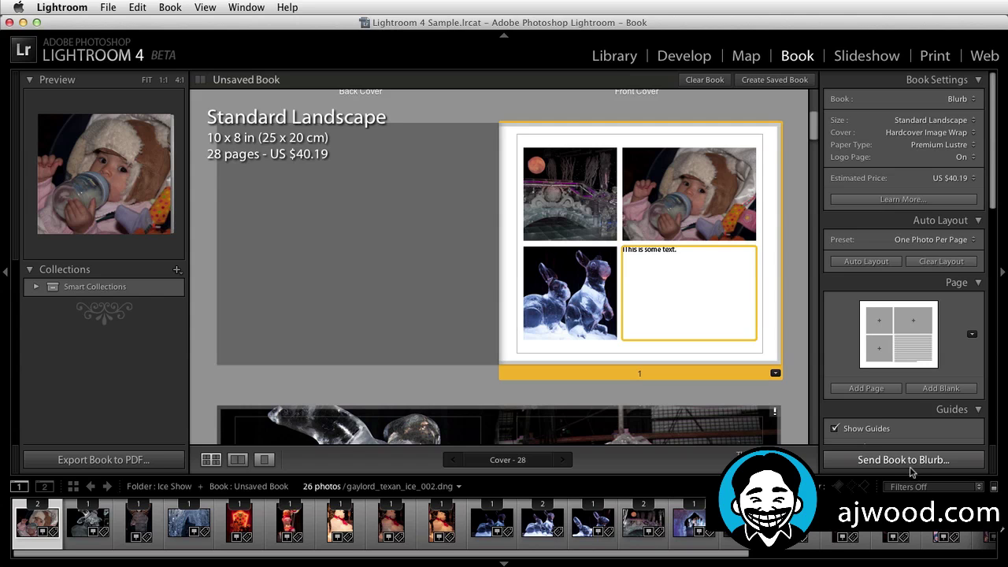
Open the Movies folder in the Library module and show IMG_6113.MOV in Loupe view
left_click(614, 57)
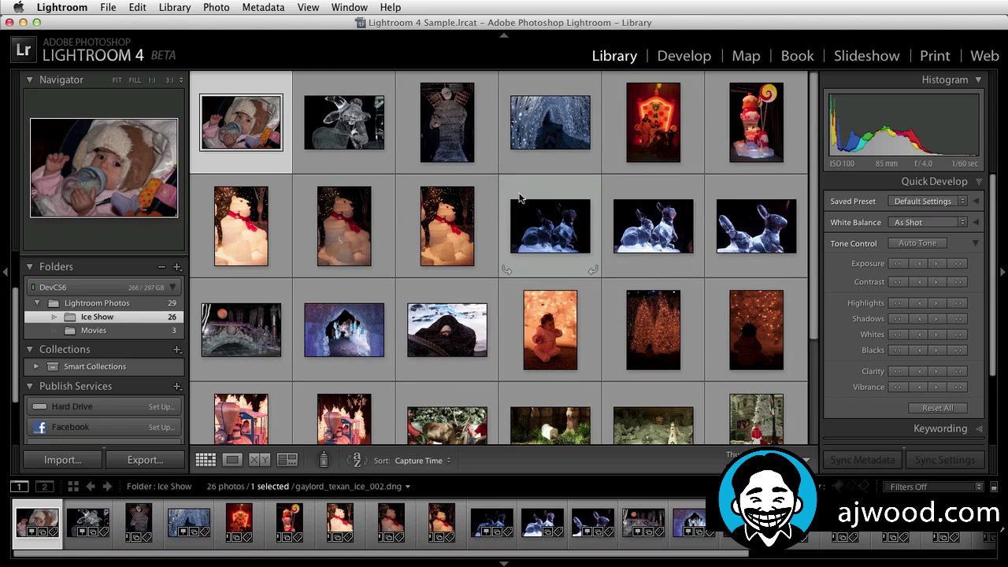
left_click(90, 334)
key("equal")
key("equal")
key("equal")
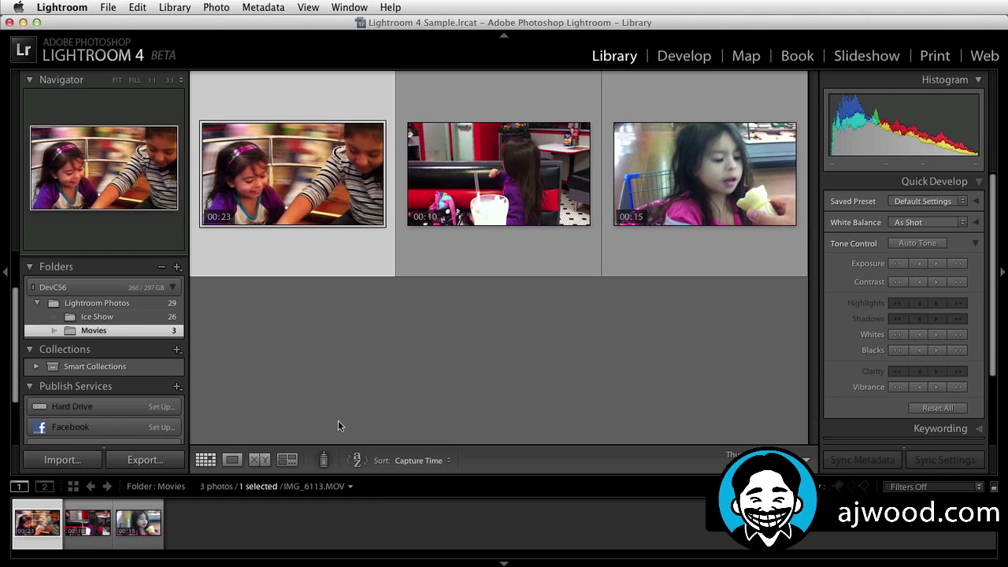
key("e")
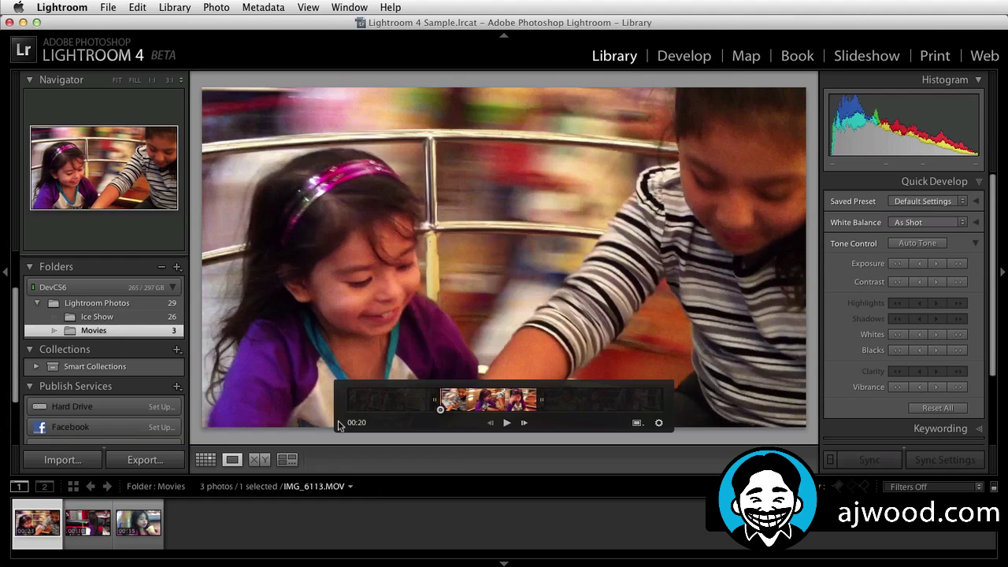
Play IMG_6113.MOV to about the 00:01 mark, pause it, and set the current frame as the clip's poster frame
left_click(658, 423)
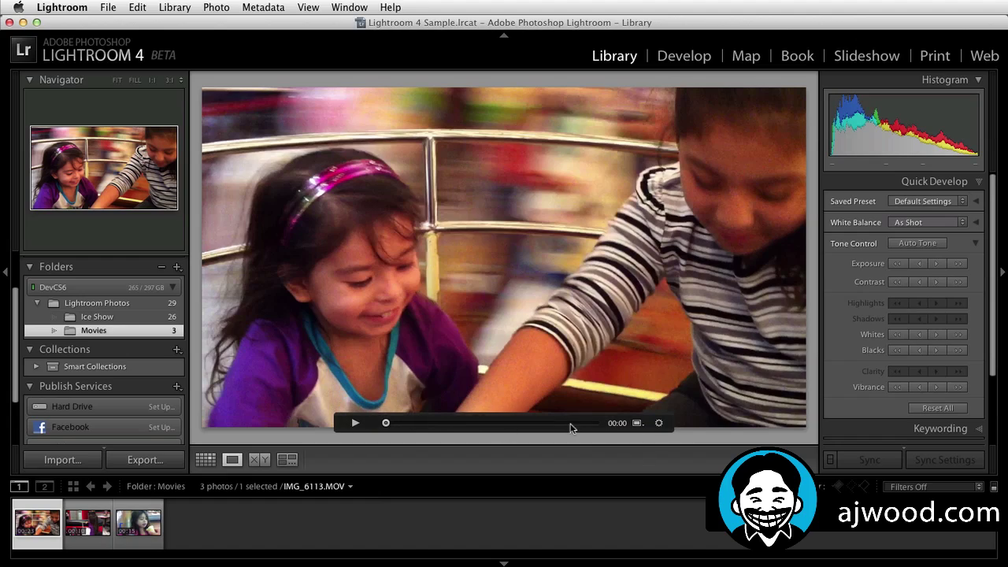
left_click(353, 424)
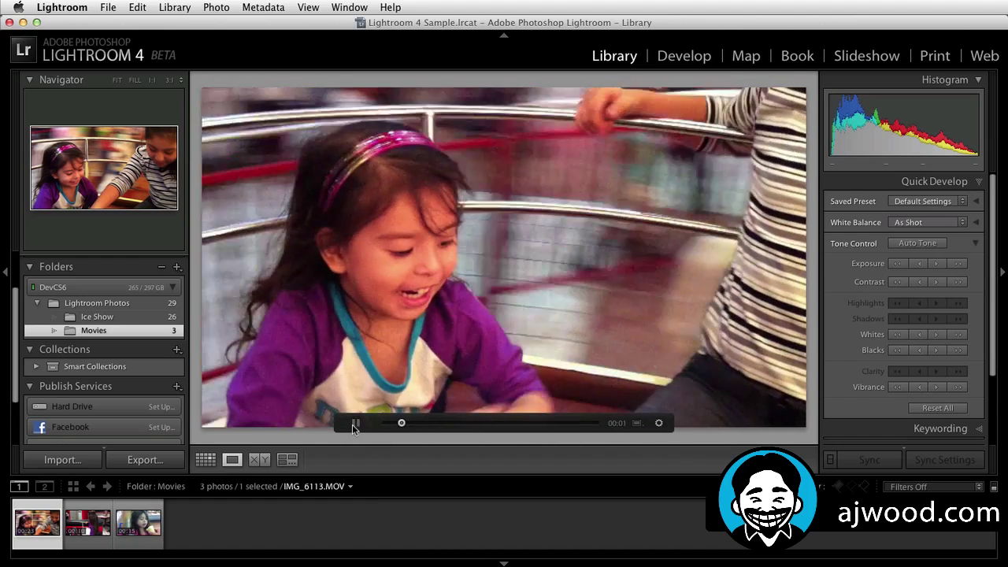
left_click(353, 426)
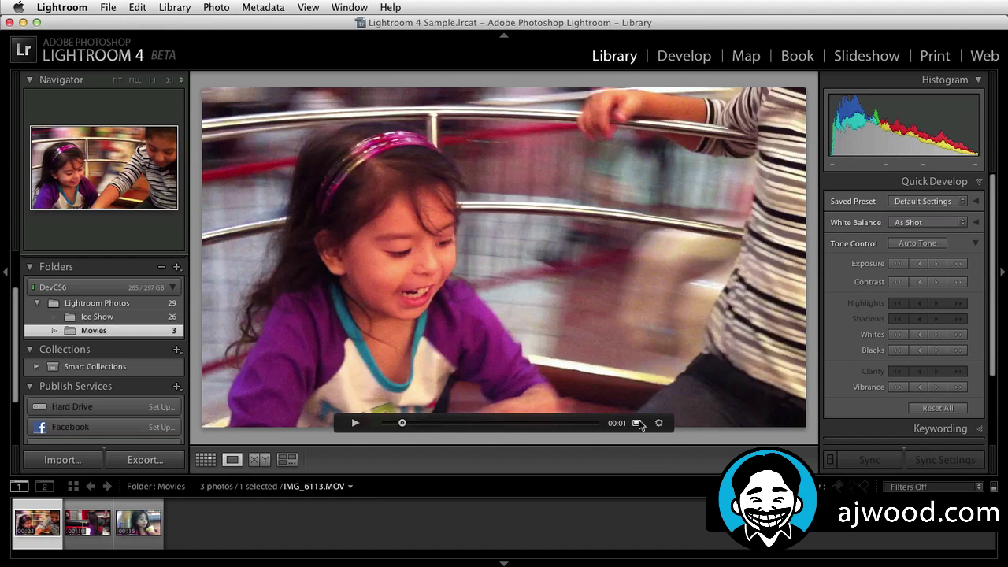
left_click(638, 422)
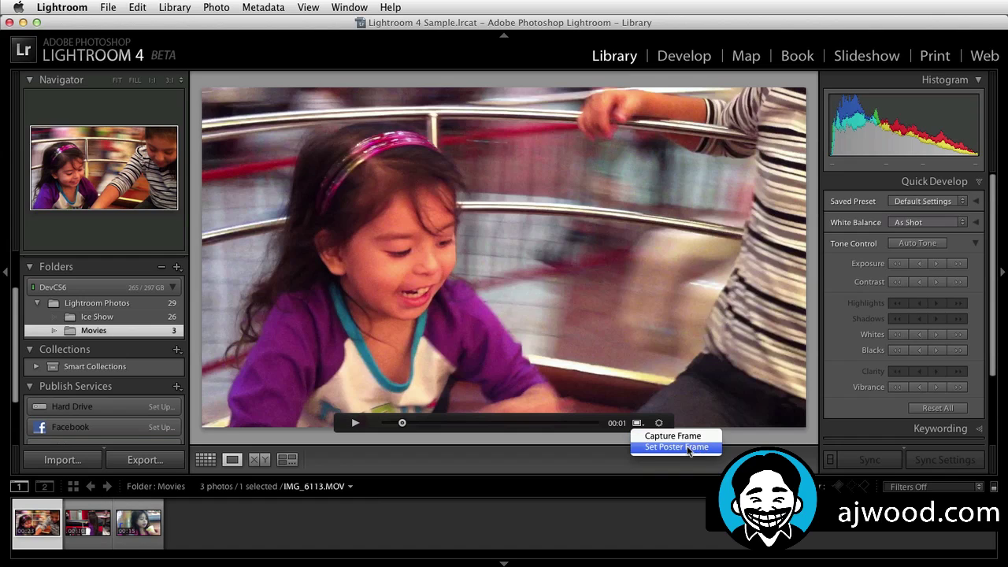
left_click(688, 448)
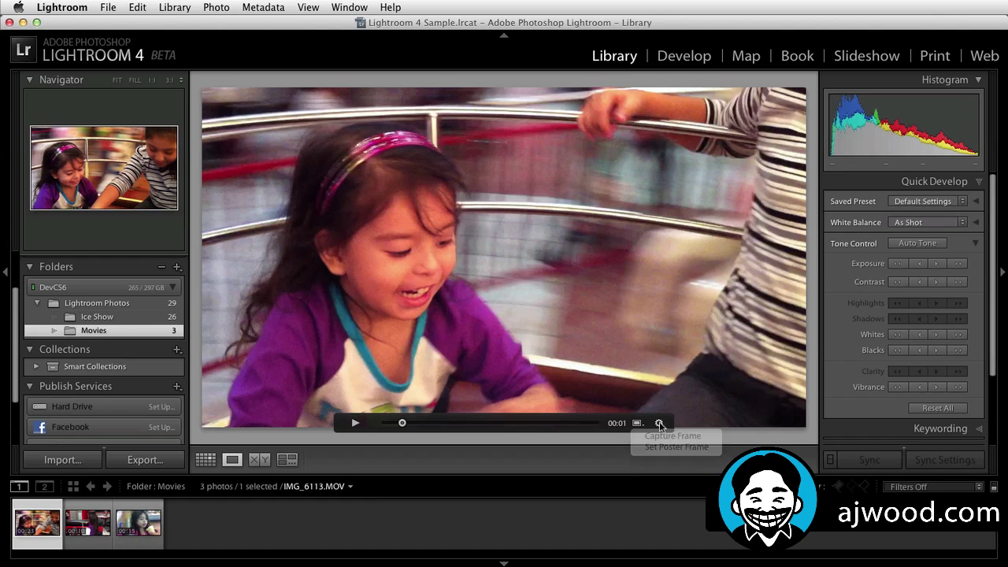
Expand the clip's trim strip, then raise the video's exposure and reduce its vibrance with Quick Develop
left_click(659, 423)
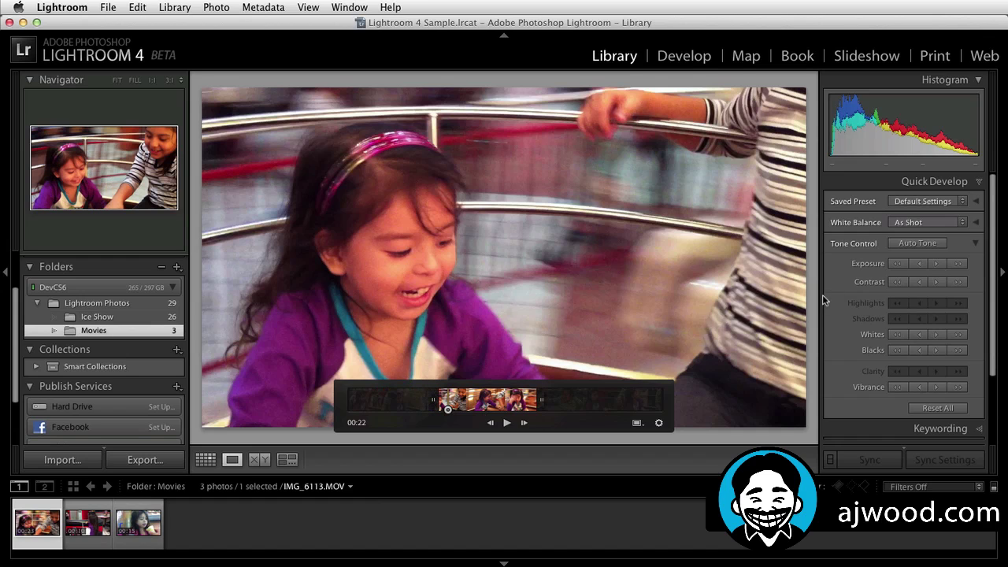
left_click(948, 264)
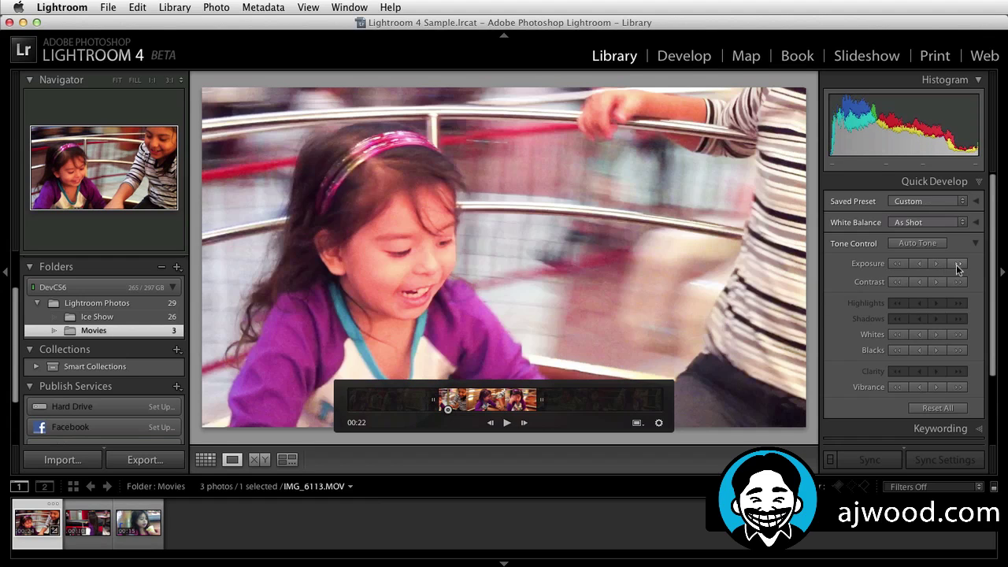
left_click(896, 387)
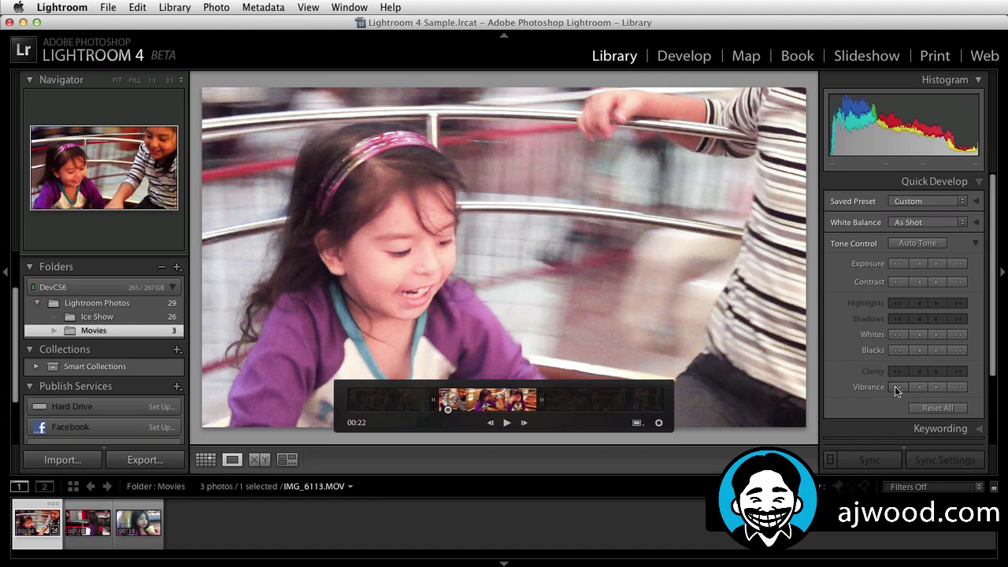
left_click(925, 206)
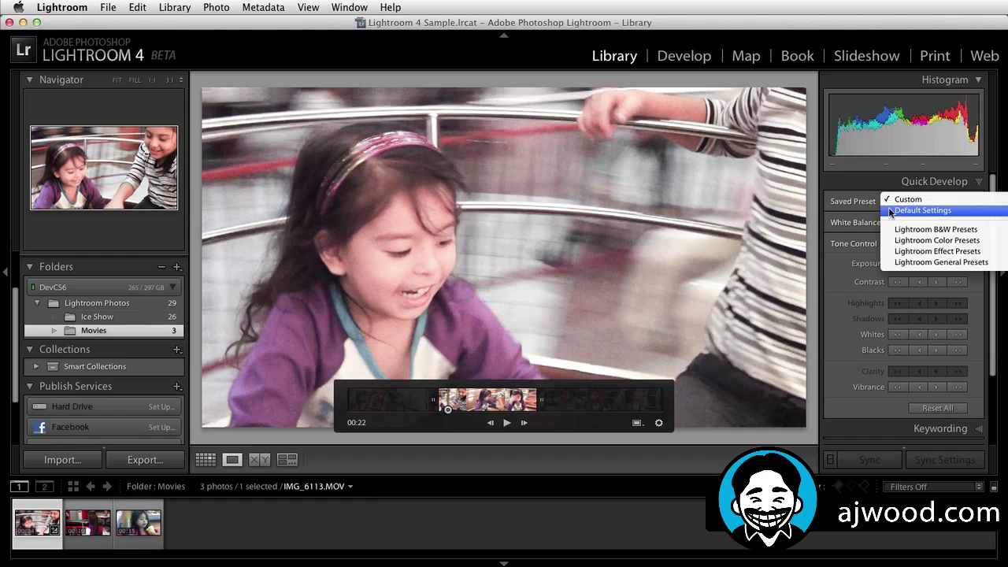
left_click(842, 272)
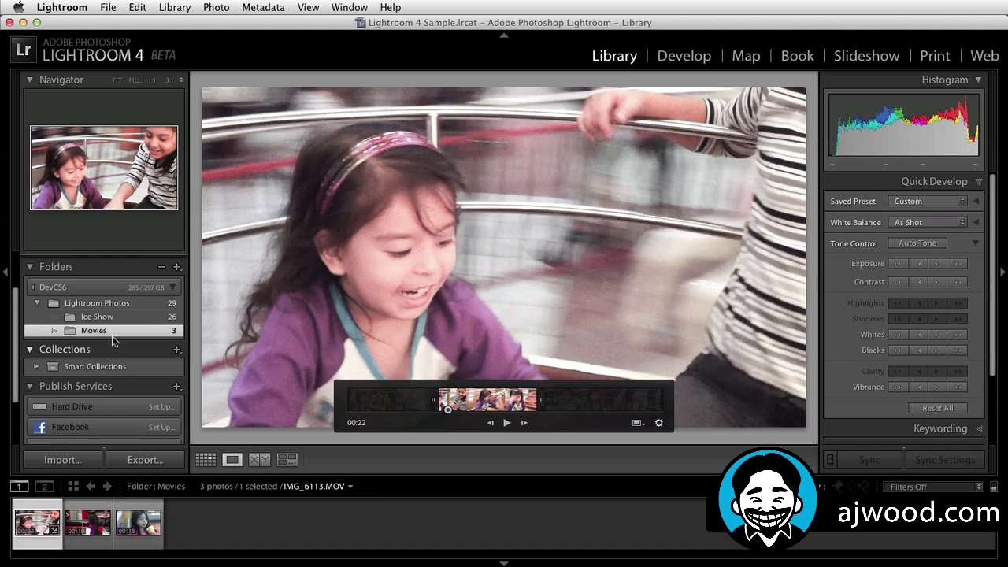
Switch to the Ice Show folder in Grid view and open gaylord_texan_ice_078.dng in the Develop module
left_click(77, 316)
key("g")
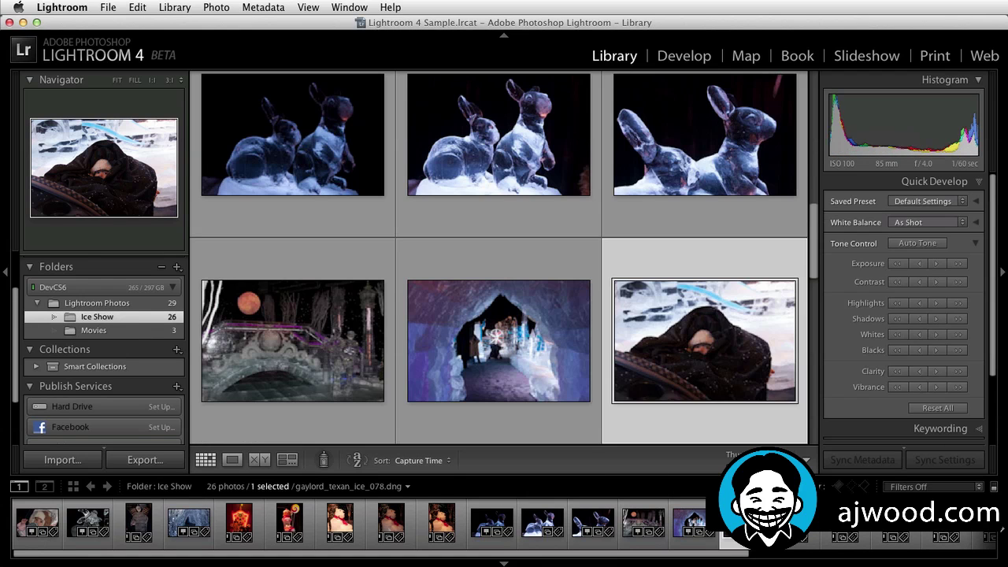
key("d")
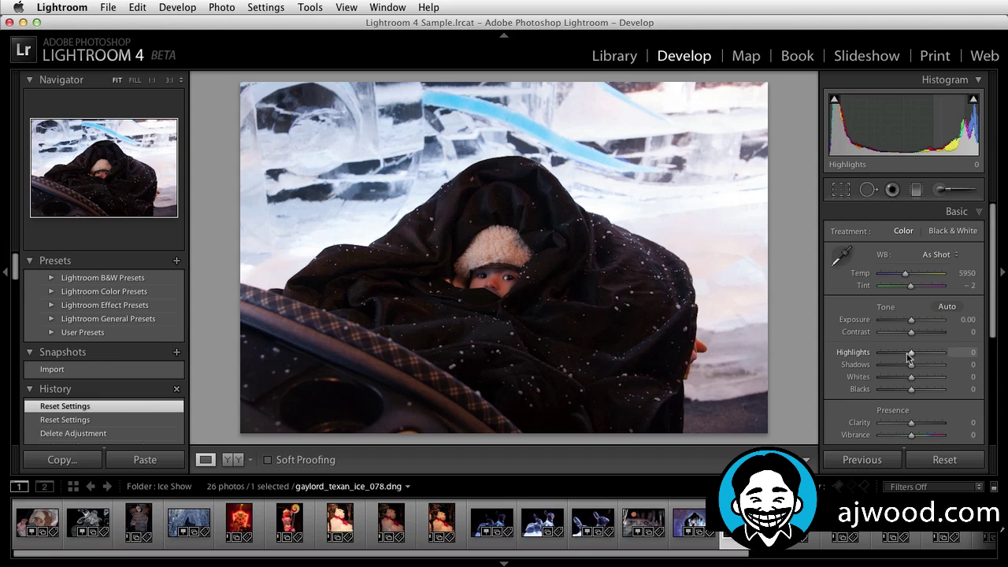
Set the photo's Highlights to -84, Shadows +18, Whites +36, Blacks -27, Clarity +60 and Exposure -0.10
left_click_drag(909, 357, 903, 392)
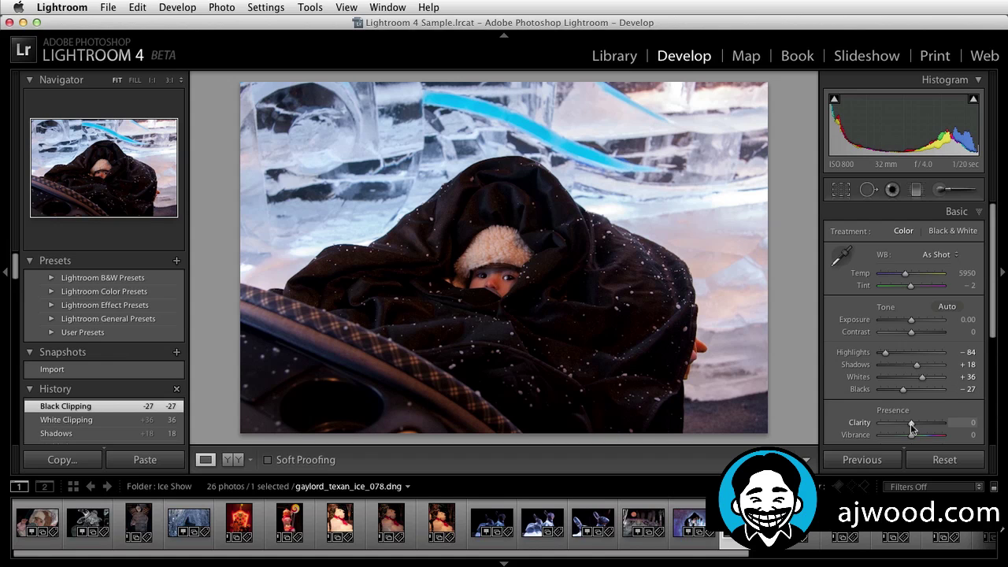
left_click_drag(910, 423, 927, 426)
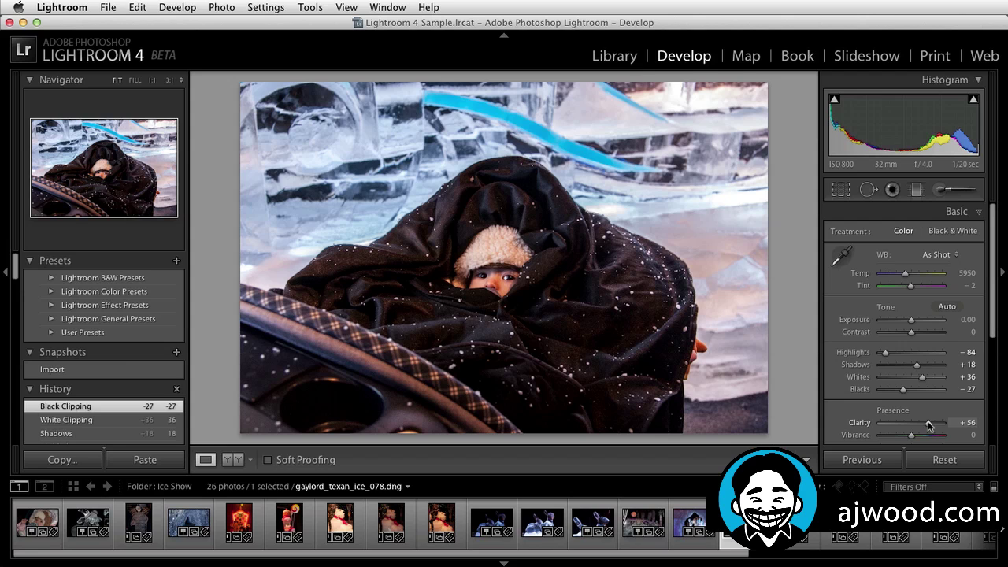
left_click_drag(930, 425, 931, 425)
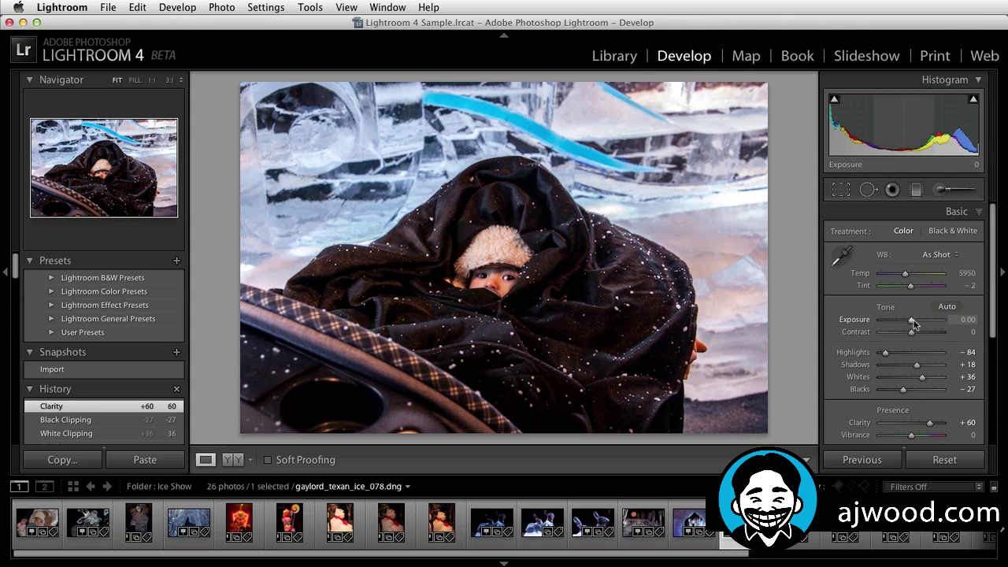
mouse_move(911, 323)
left_mouse_down()
mouse_move(901, 324)
mouse_move(910, 319)
left_mouse_up()
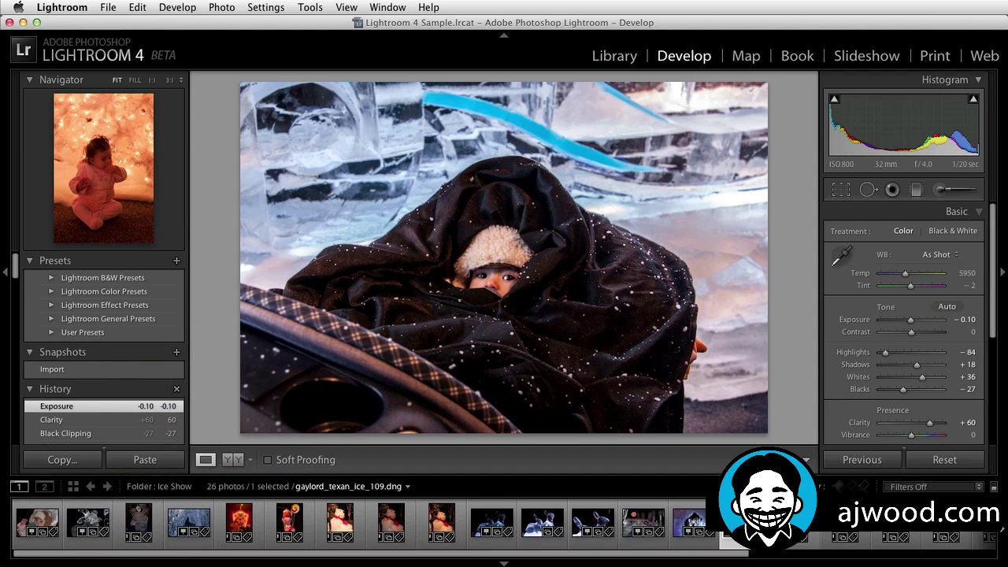
Brush a cooling, brightening adjustment over gaylord_texan_ice_109.dng with Exposure 1.00, starting at Temp -75 and finishing at Temp -100
left_click(794, 519)
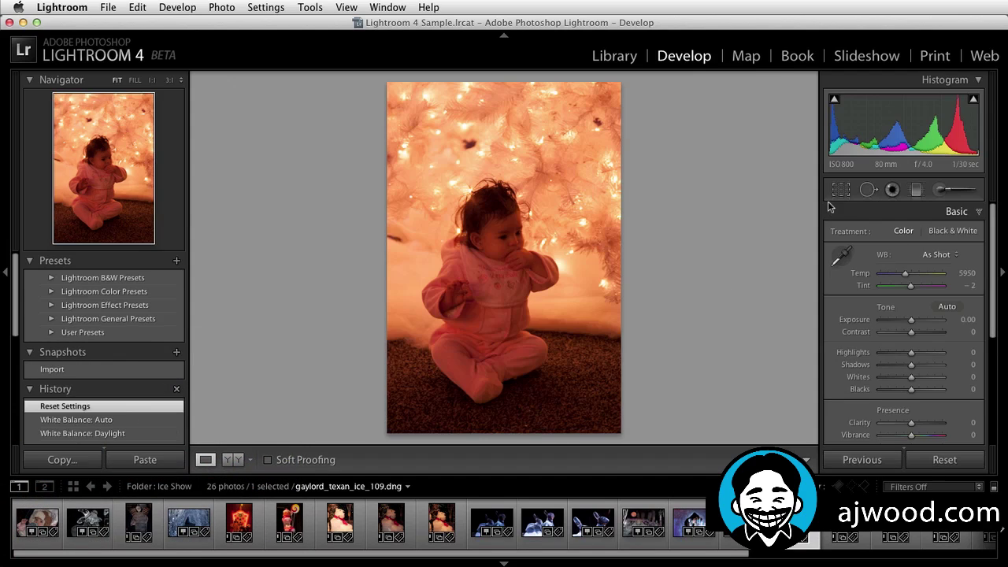
left_click(942, 192)
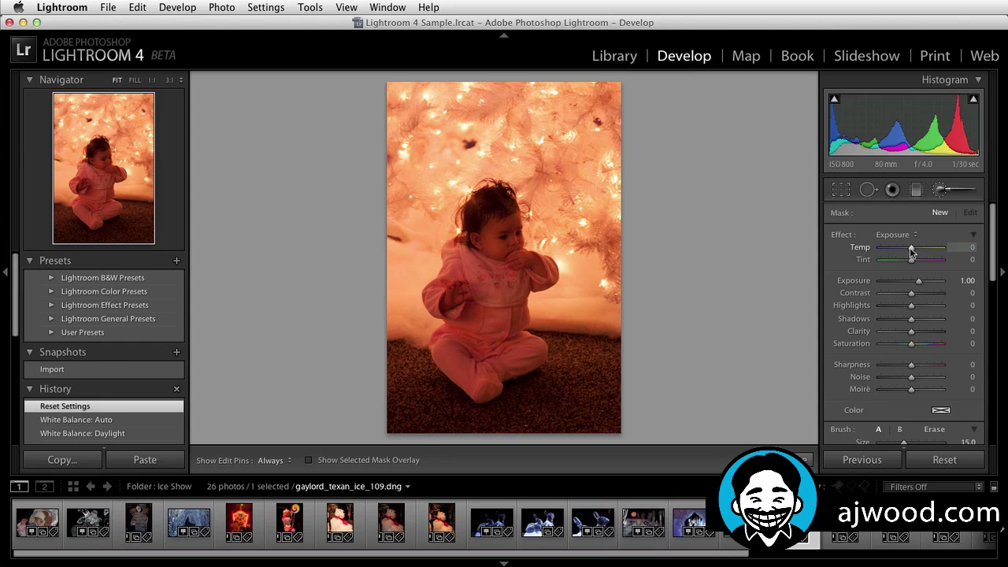
left_click_drag(912, 250, 888, 251)
key("h")
left_click_drag(559, 128, 558, 129)
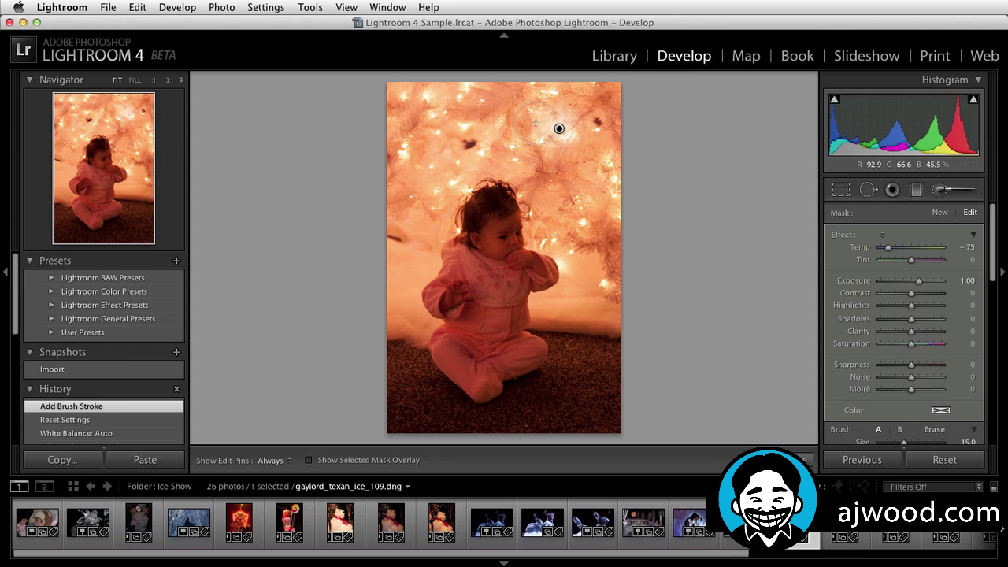
mouse_move(377, 108)
left_mouse_down()
mouse_move(600, 121)
mouse_move(390, 137)
mouse_move(631, 162)
mouse_move(416, 162)
mouse_move(591, 143)
mouse_move(556, 140)
mouse_move(370, 190)
mouse_move(443, 138)
mouse_move(419, 304)
mouse_move(411, 265)
mouse_move(373, 307)
left_mouse_up()
mouse_move(625, 230)
left_mouse_down()
mouse_move(528, 192)
mouse_move(540, 181)
mouse_move(540, 199)
mouse_move(585, 229)
mouse_move(573, 324)
mouse_move(544, 307)
mouse_move(596, 355)
mouse_move(452, 337)
mouse_move(503, 408)
mouse_move(439, 199)
mouse_move(503, 211)
mouse_move(495, 222)
mouse_move(529, 236)
mouse_move(542, 302)
mouse_move(505, 363)
mouse_move(377, 387)
mouse_move(484, 404)
mouse_move(551, 370)
left_mouse_up()
mouse_move(893, 245)
left_mouse_down()
mouse_move(959, 248)
mouse_move(879, 257)
left_mouse_up()
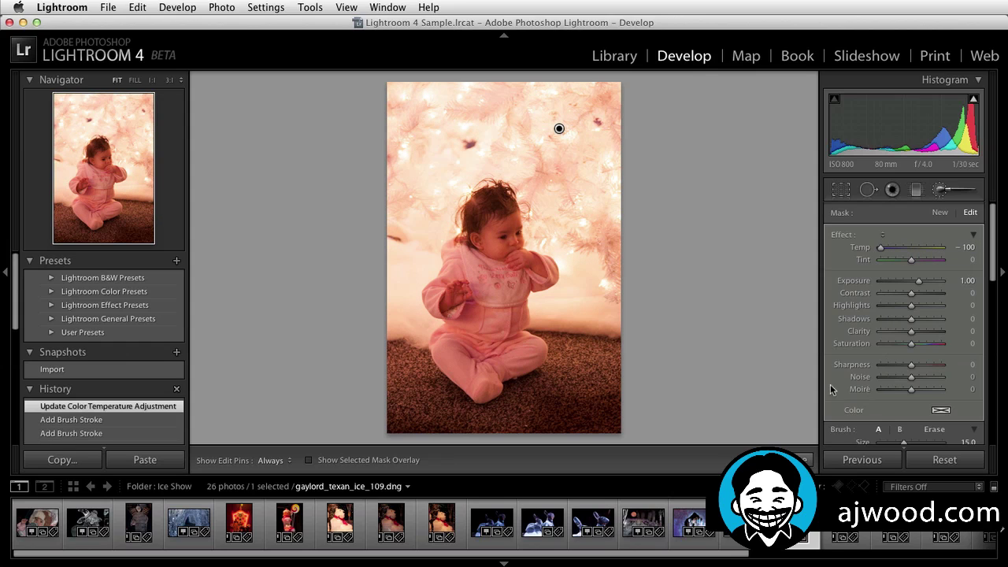
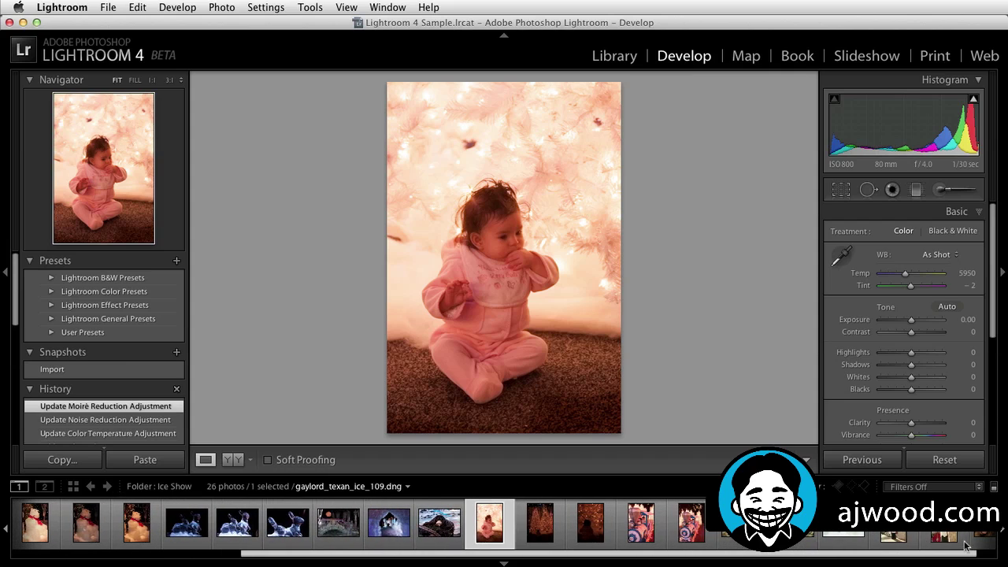
Reset the develop settings of gaylord_texan_ice_278.dng and turn on Soft Proofing
left_click(945, 537)
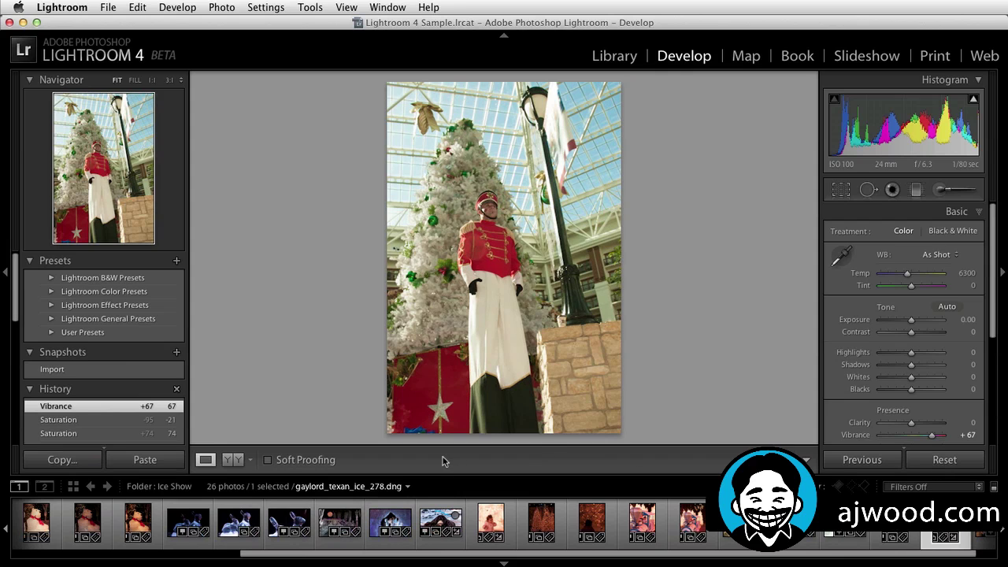
key("super+shift+r")
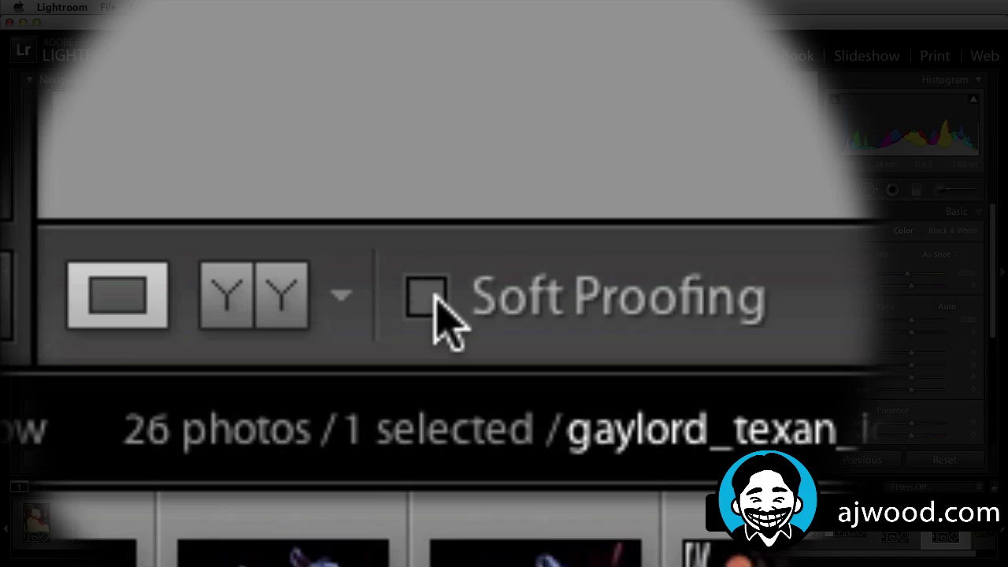
left_click(269, 459)
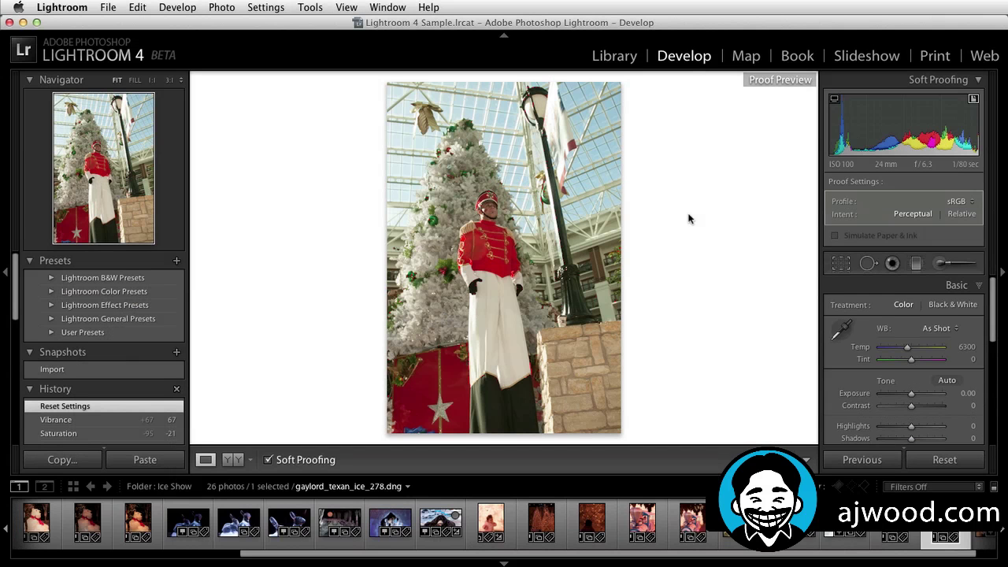
Review the proof matte colour options, the available proof profiles and the destination gamut warning control
right_click(687, 166)
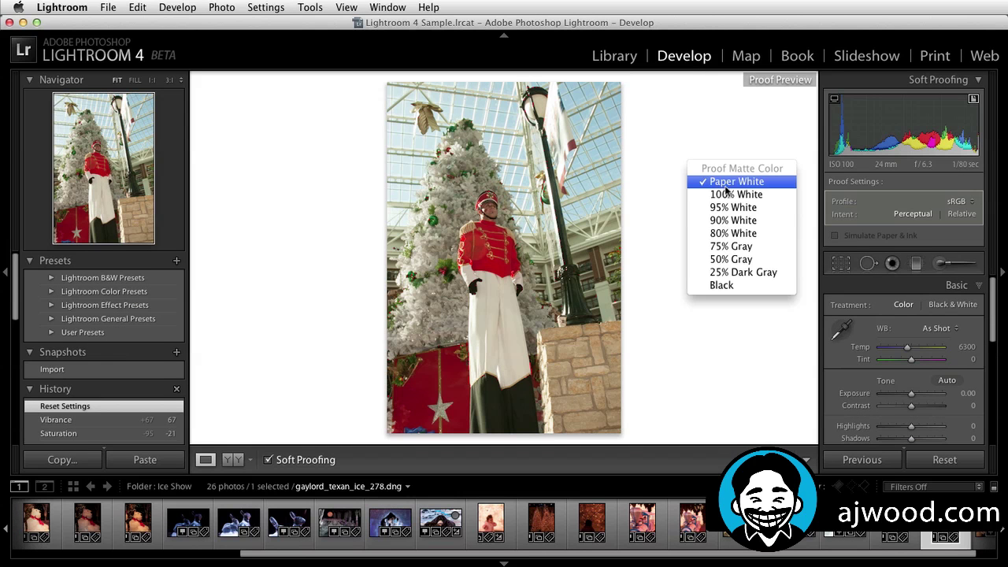
left_click(752, 145)
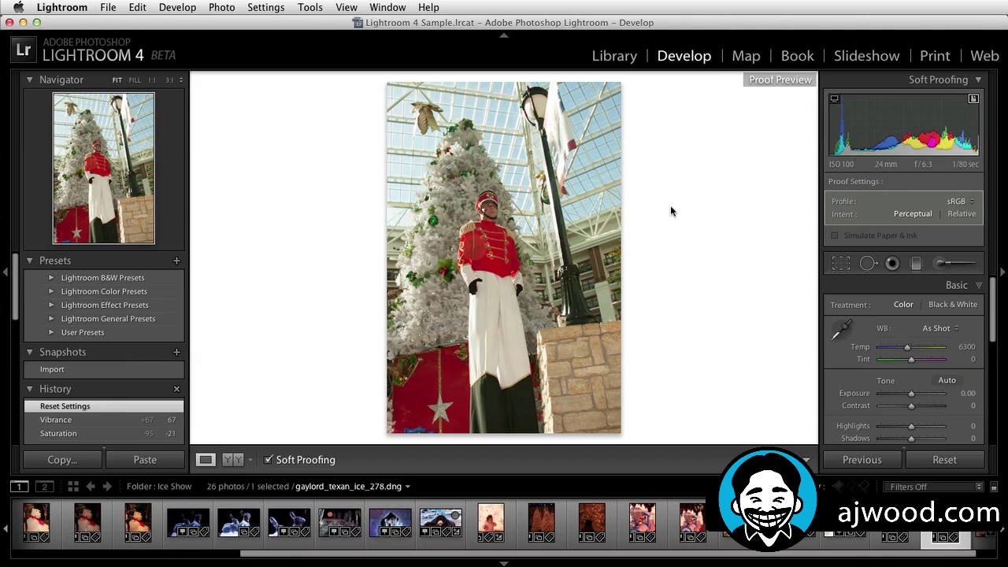
left_click(959, 202)
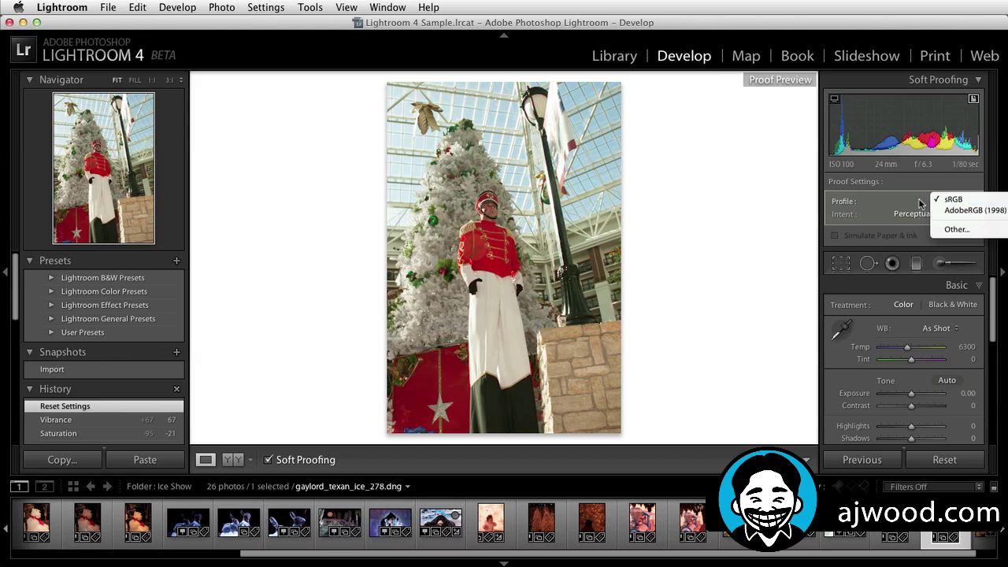
left_click(959, 203)
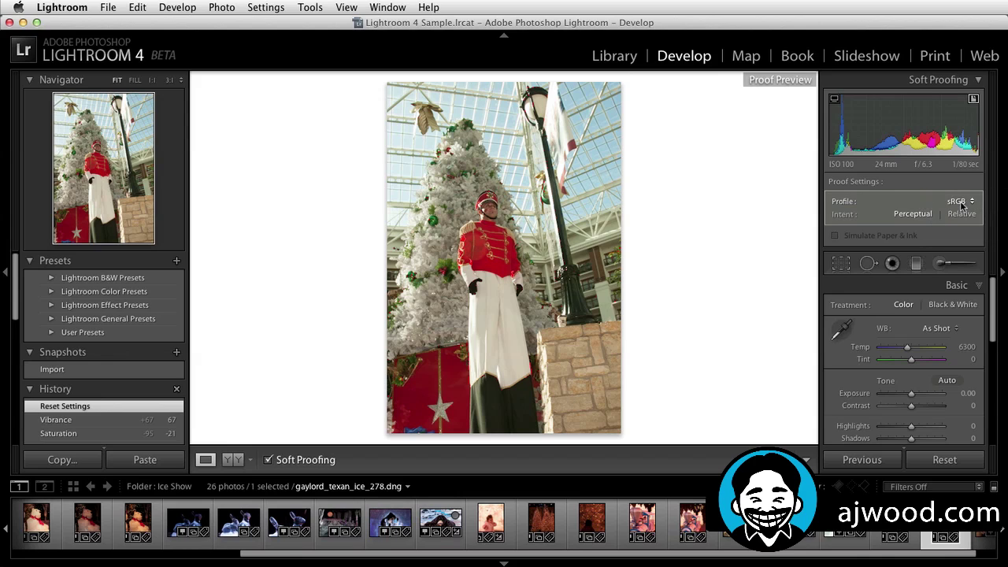
mouse_move(834, 102)
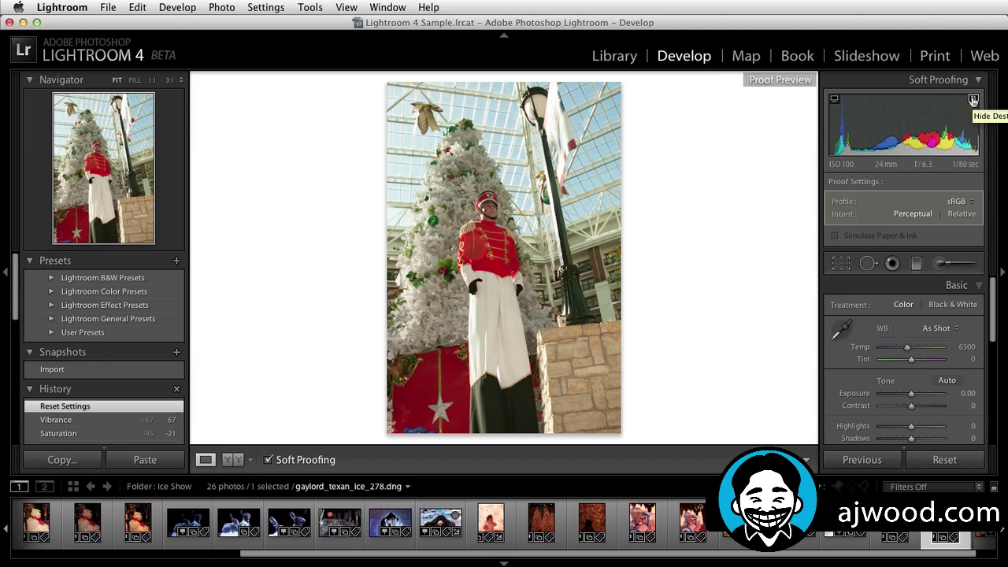
left_click(973, 100)
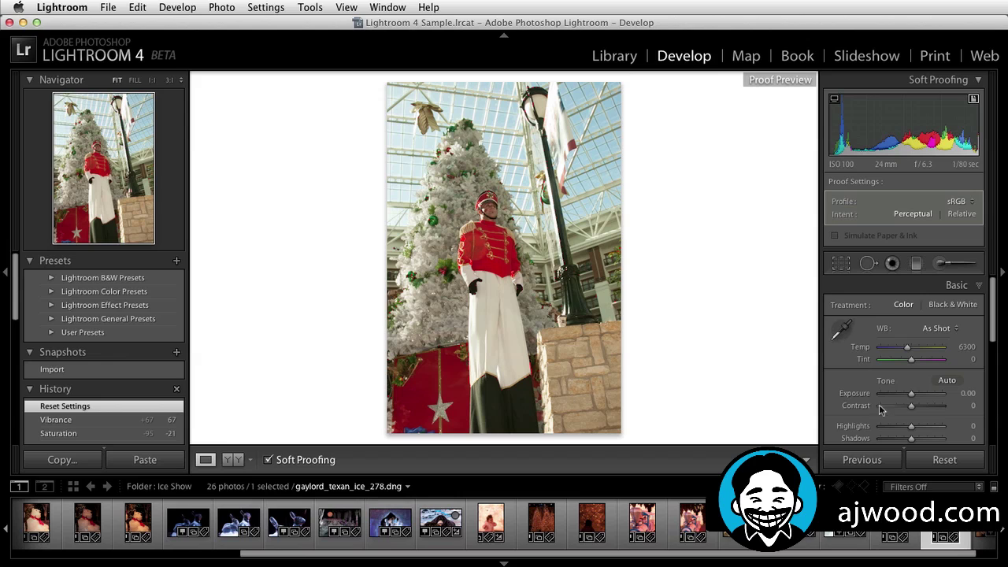
Try a Saturation of +91 on the proofed photo to test the gamut warning
scroll(953, 371, "down", 1)
scroll(950, 372, "down", 6)
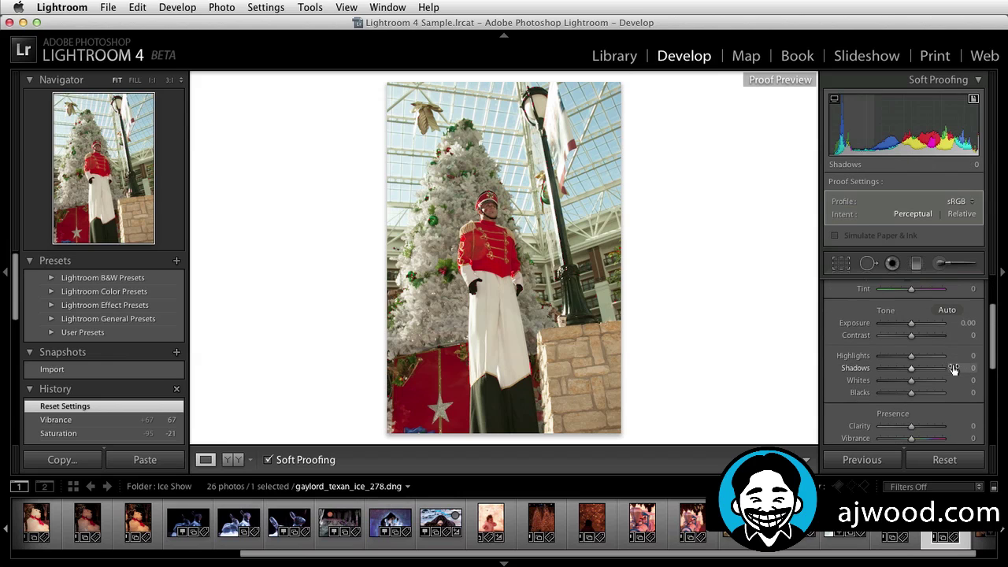
left_click_drag(913, 415, 941, 414)
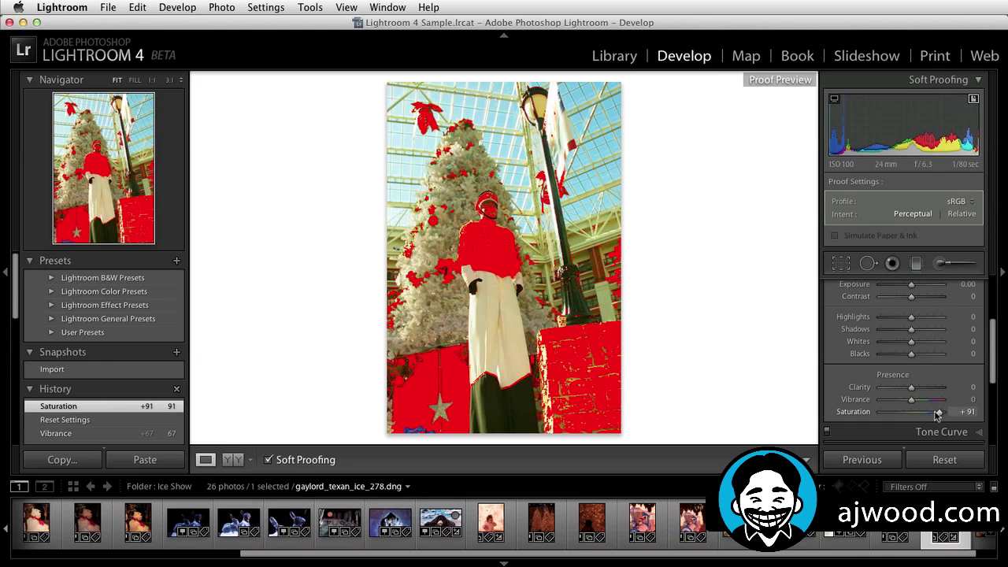
Set the proofed photo's Saturation to -7 and Vibrance to +27, then turn off Soft Proofing
left_click_drag(936, 414, 919, 403)
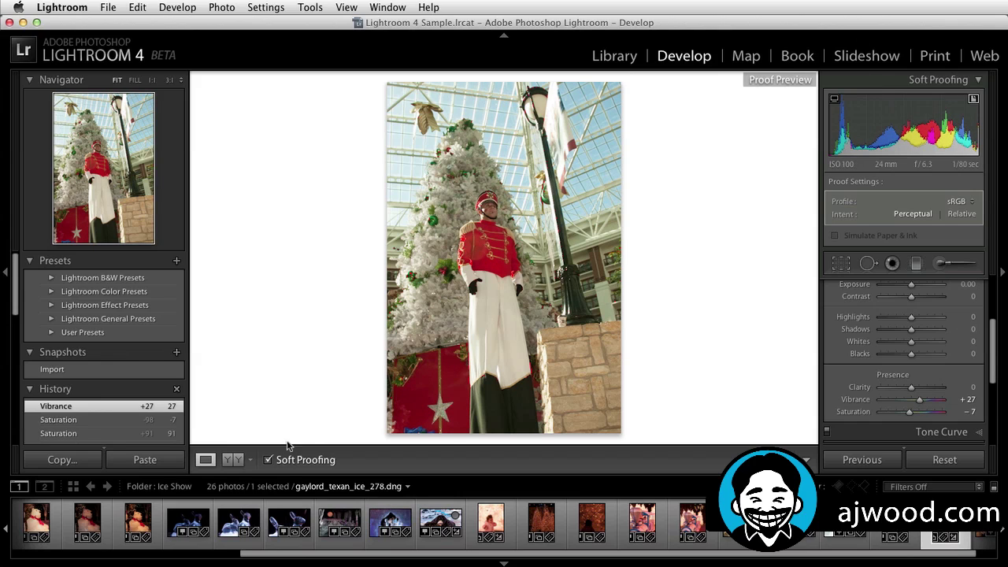
left_click(270, 460)
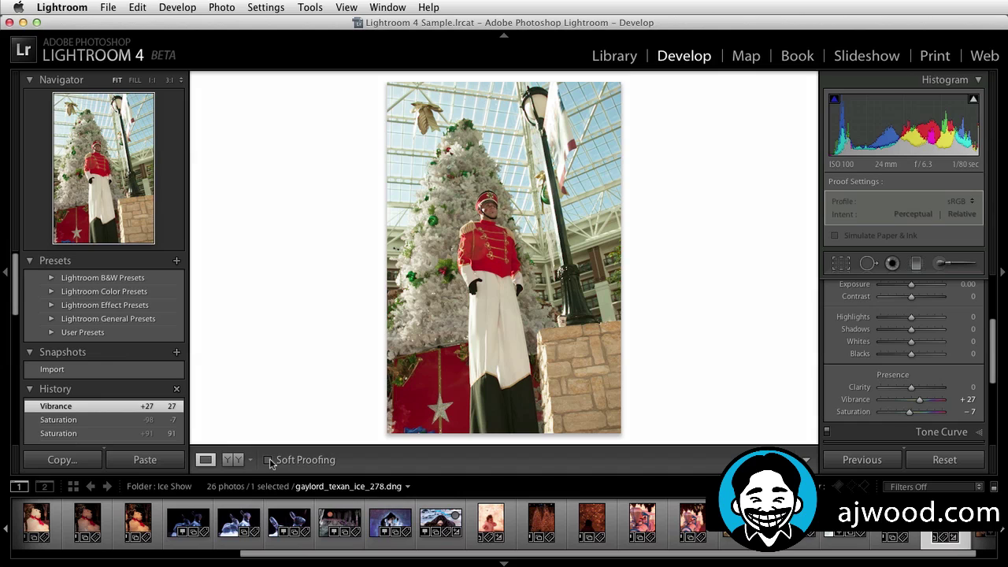